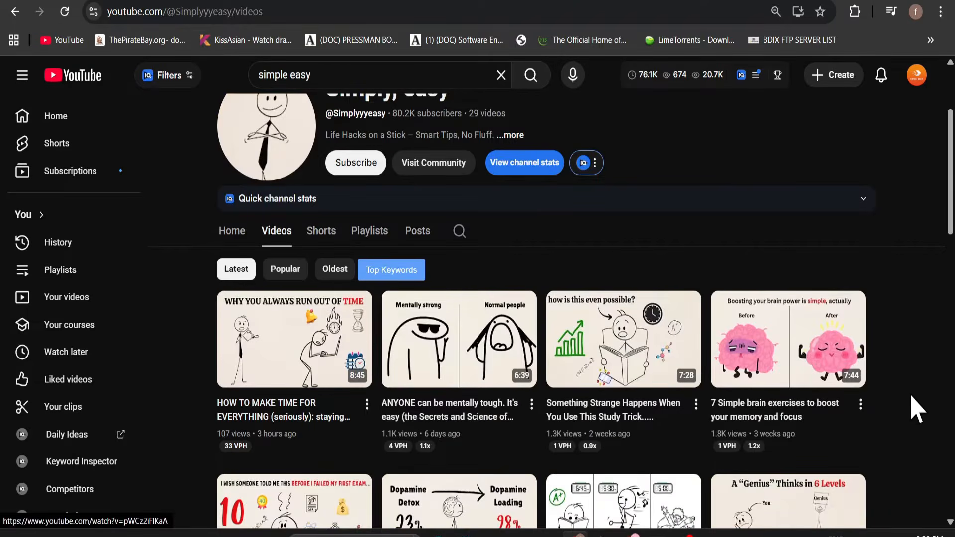
Look through the video thumbnails on theblurb and Simply, easy YouTube channels.
scroll(834, 412, "down", 3)
scroll(895, 416, "up", 1)
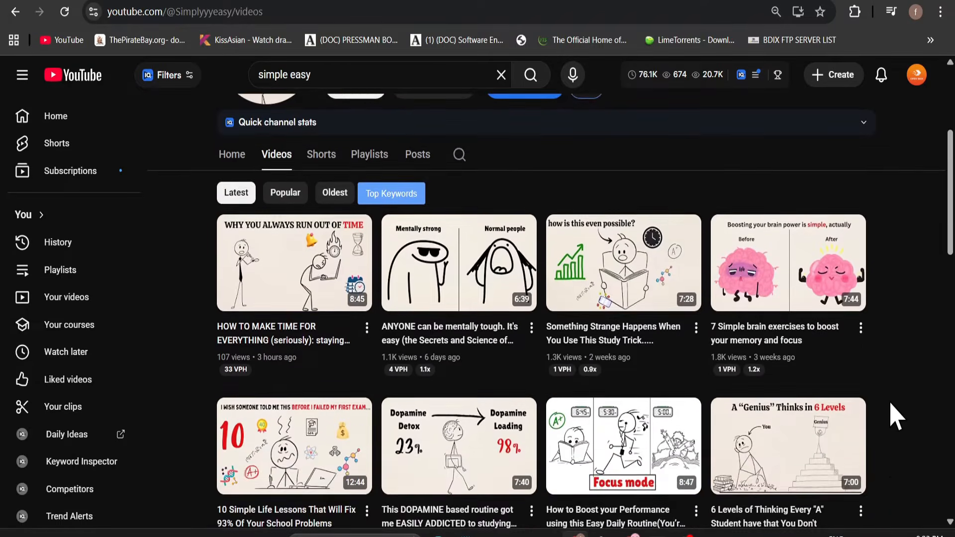
scroll(895, 417, "up", 3)
scroll(690, 368, "down", 3)
scroll(885, 398, "up", 2)
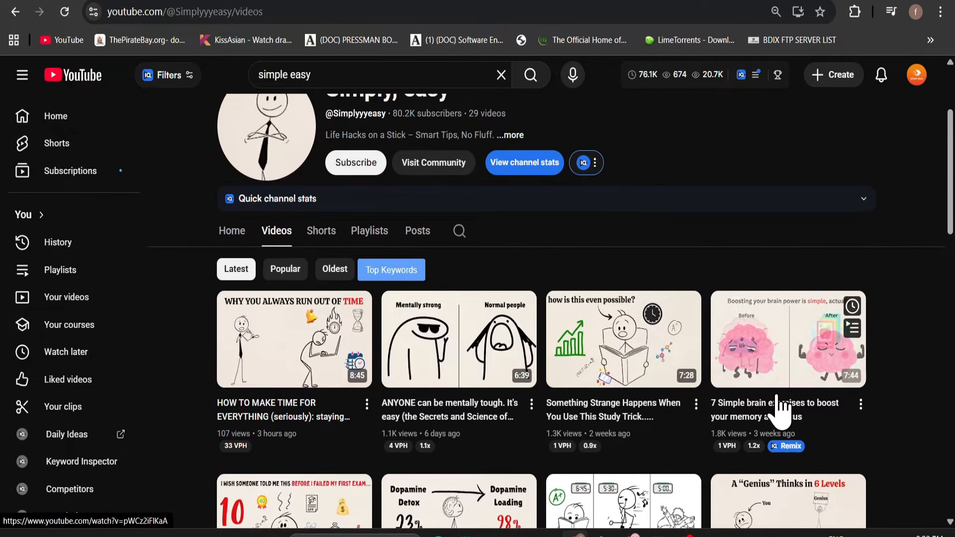
scroll(778, 398, "down", 2)
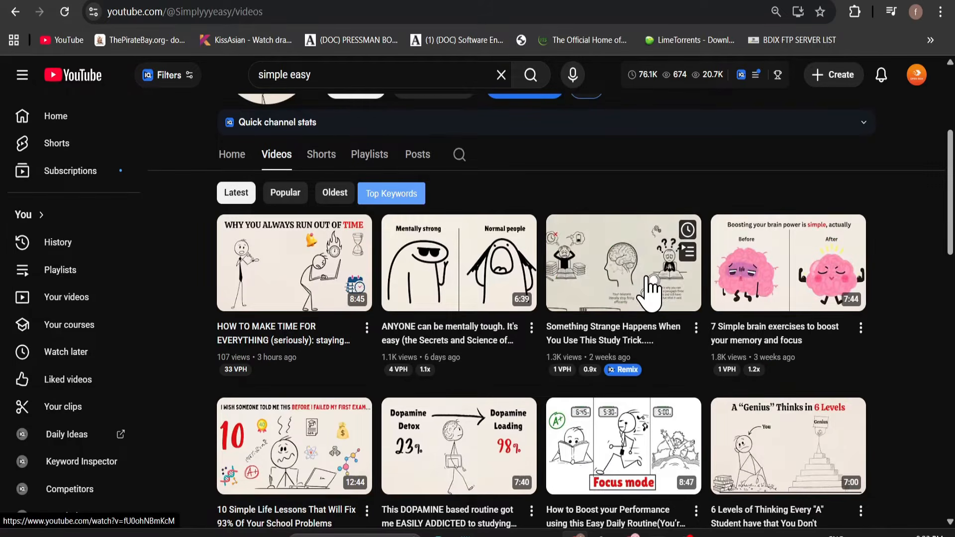
Return to theblurb channel page and sort its videos by Popular.
left_click(423, 1)
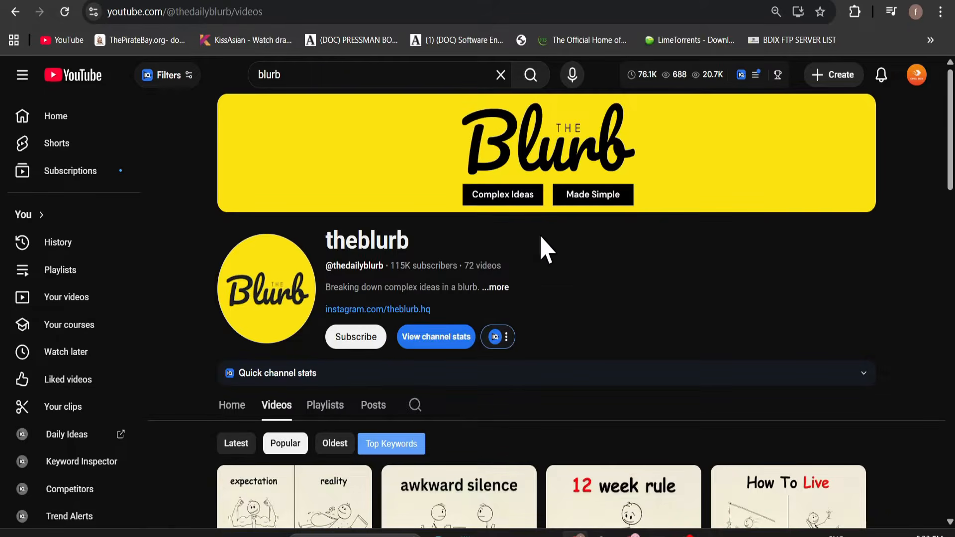
scroll(547, 308, "down", 4)
left_click(249, 294)
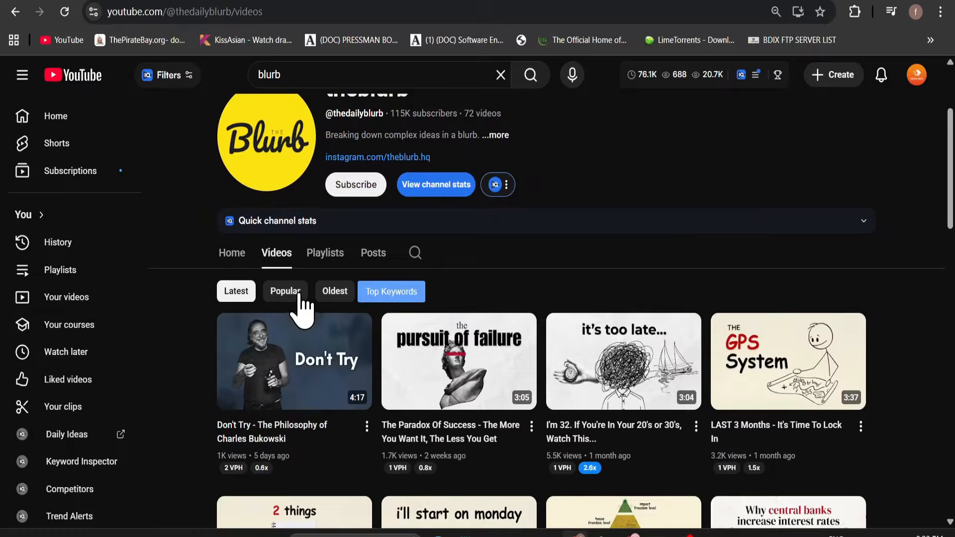
left_click(298, 295)
scroll(398, 368, "down", 2)
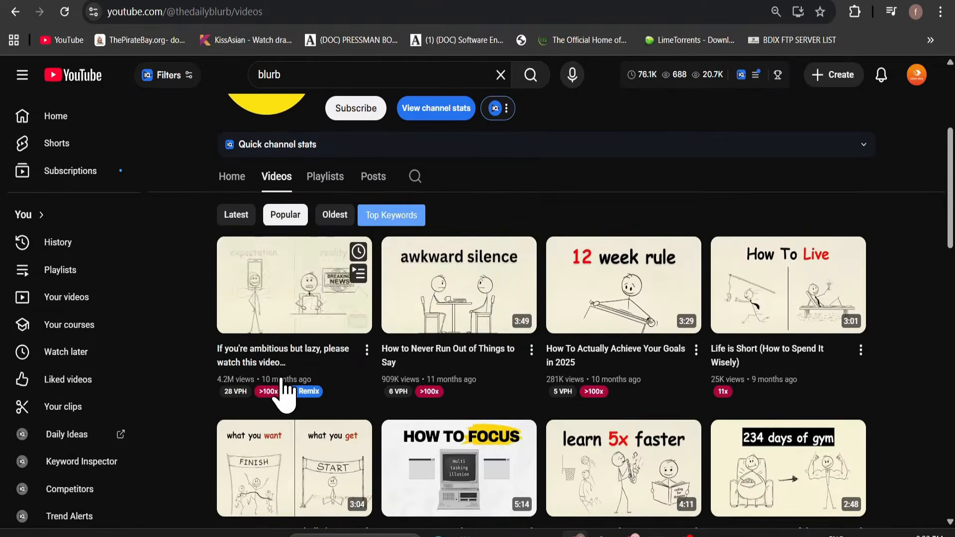
scroll(490, 373, "up", 4)
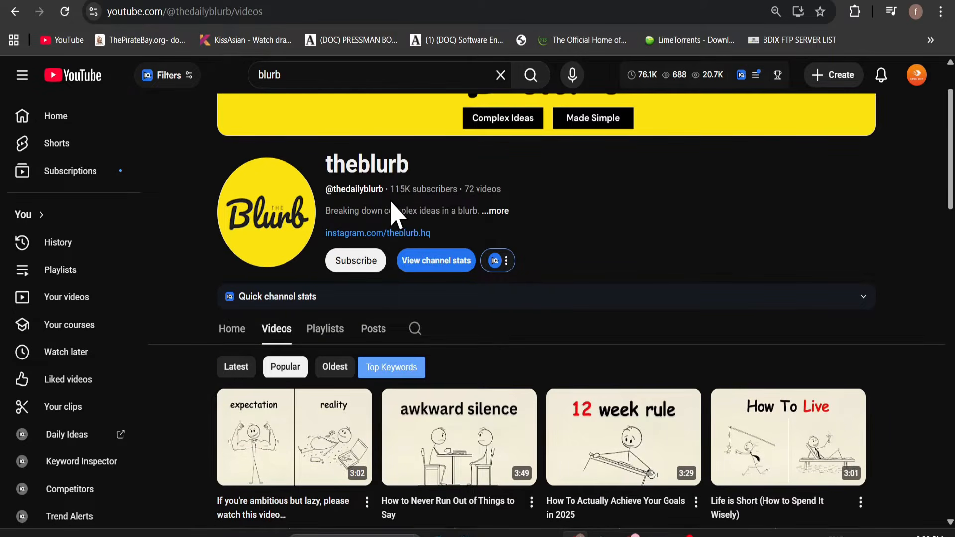
Compare the Simply, easy channel page with theblurb's list of popular videos.
left_click(378, 1)
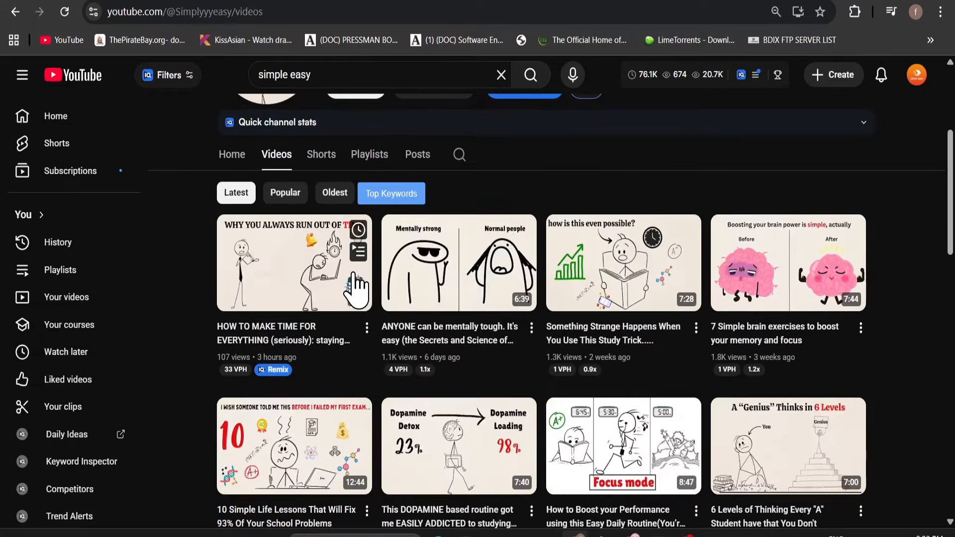
scroll(352, 269, "up", 5)
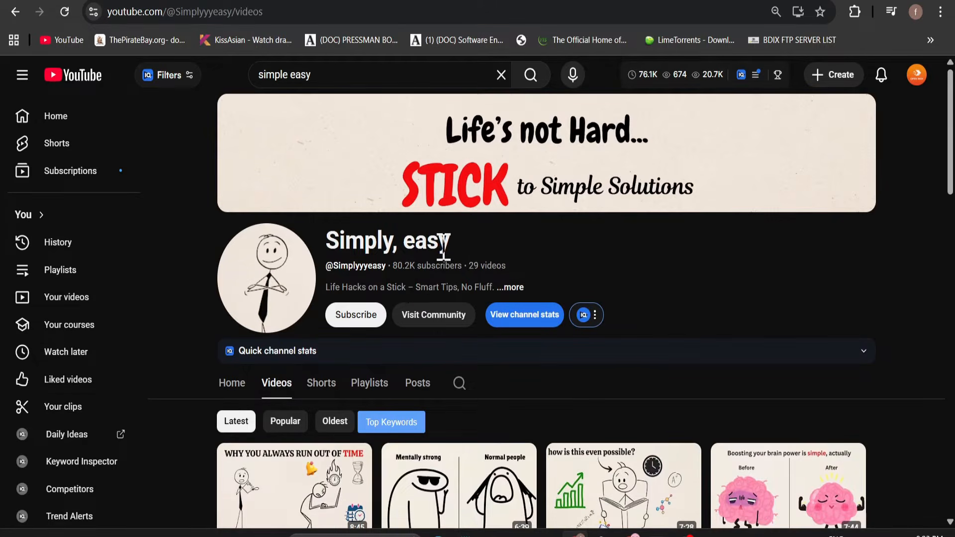
left_click(587, 1)
scroll(652, 356, "down", 1)
scroll(716, 391, "down", 2)
scroll(731, 393, "up", 2)
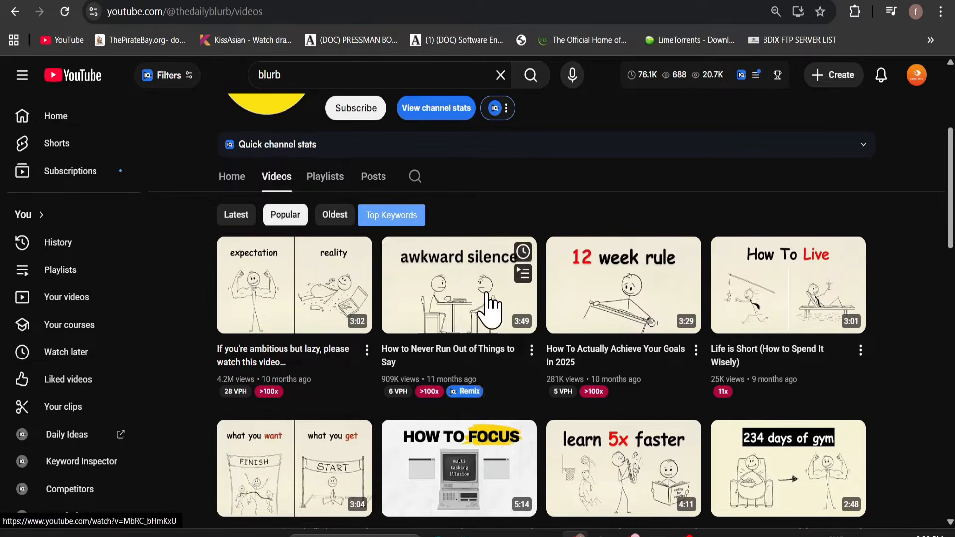
Examine the thumbnails, titles and view counts of theblurb's most popular videos, checking them against the Simply, easy channel.
mouse_move(261, 299)
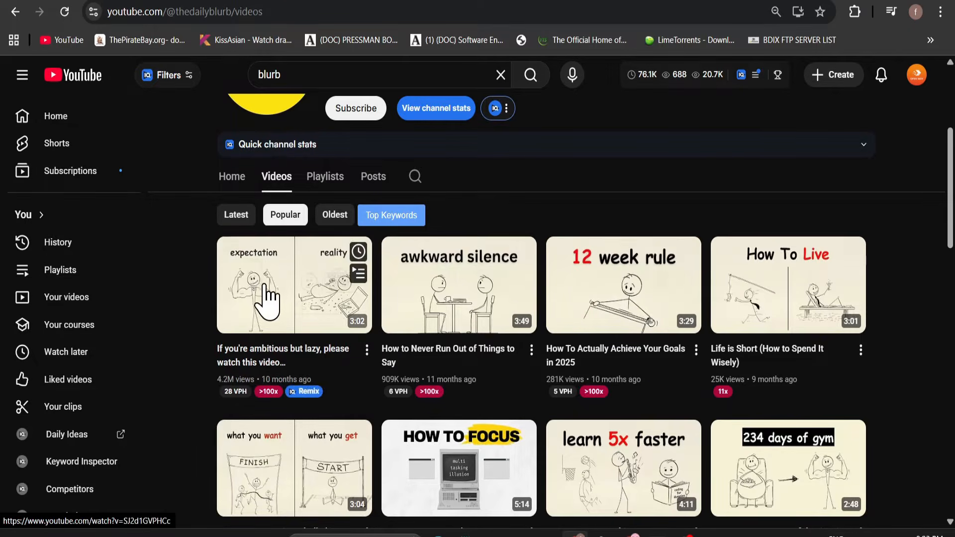
mouse_move(577, 314)
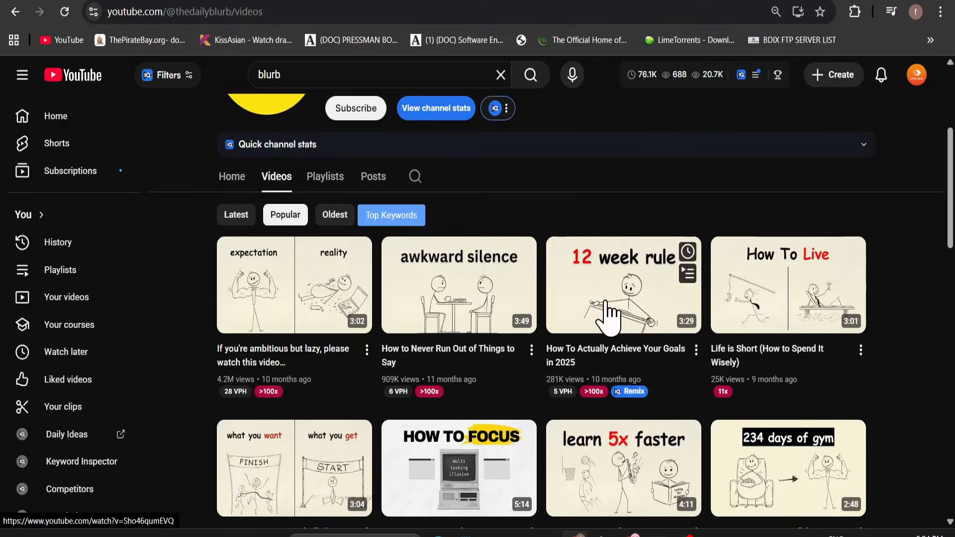
mouse_move(483, 308)
scroll(518, 348, "down", 1)
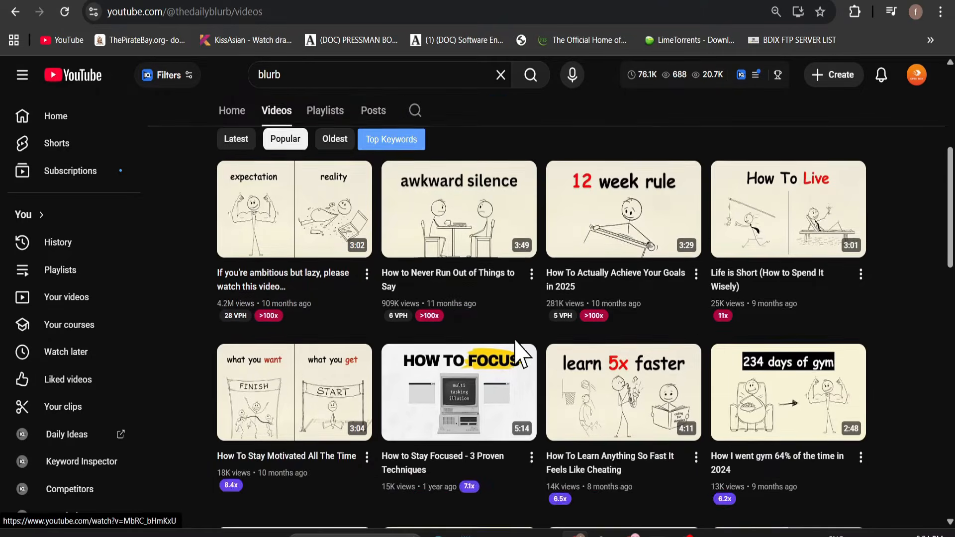
scroll(527, 350, "up", 1)
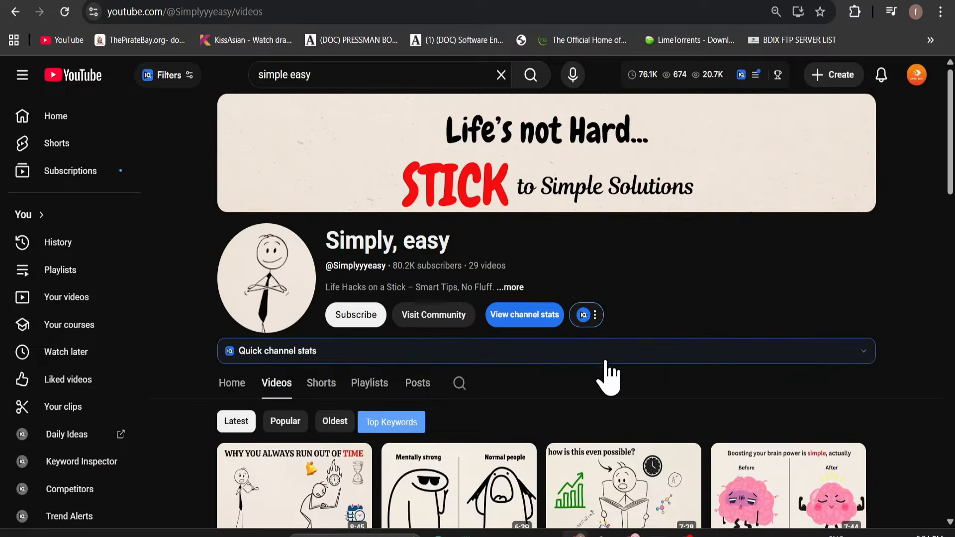
scroll(607, 375, "down", 5)
scroll(899, 394, "up", 5)
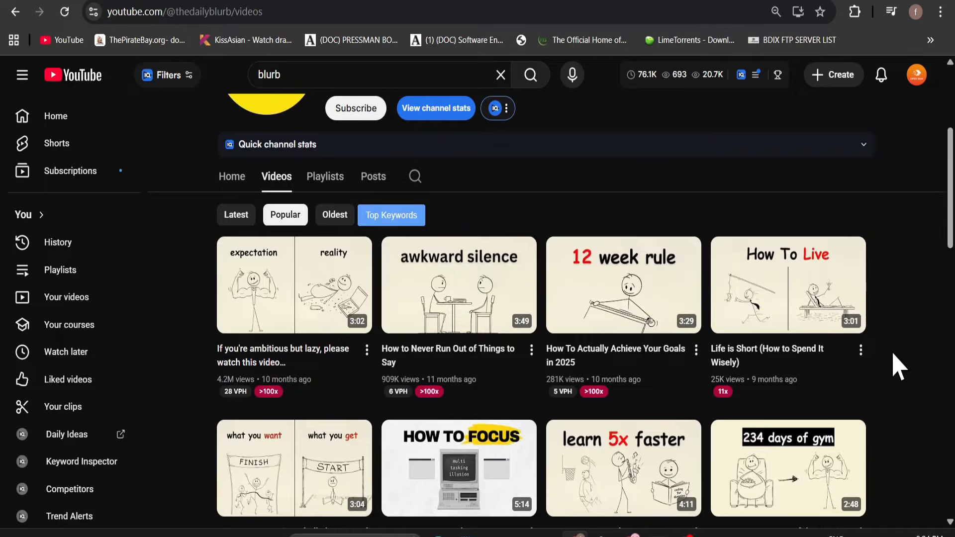
scroll(477, 293, "up", 3)
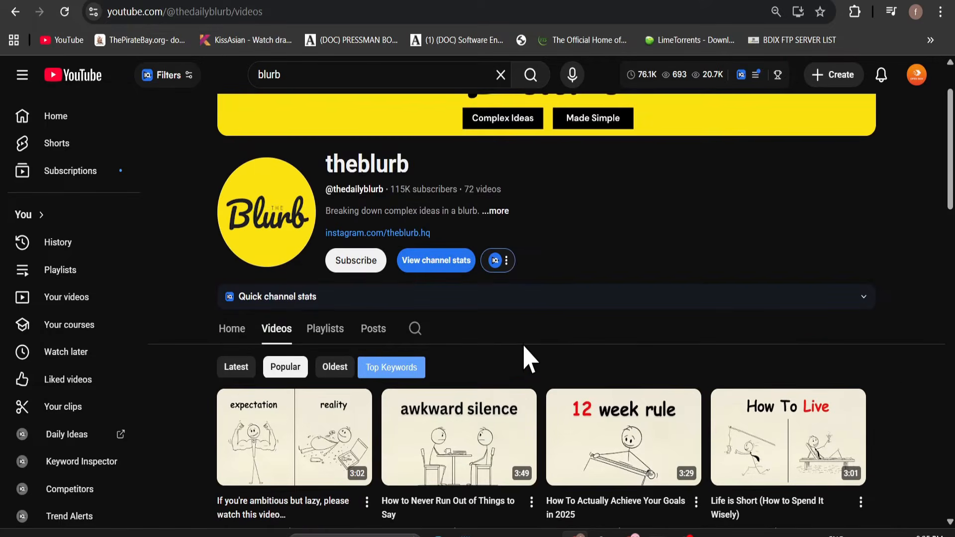
scroll(378, 343, "down", 2)
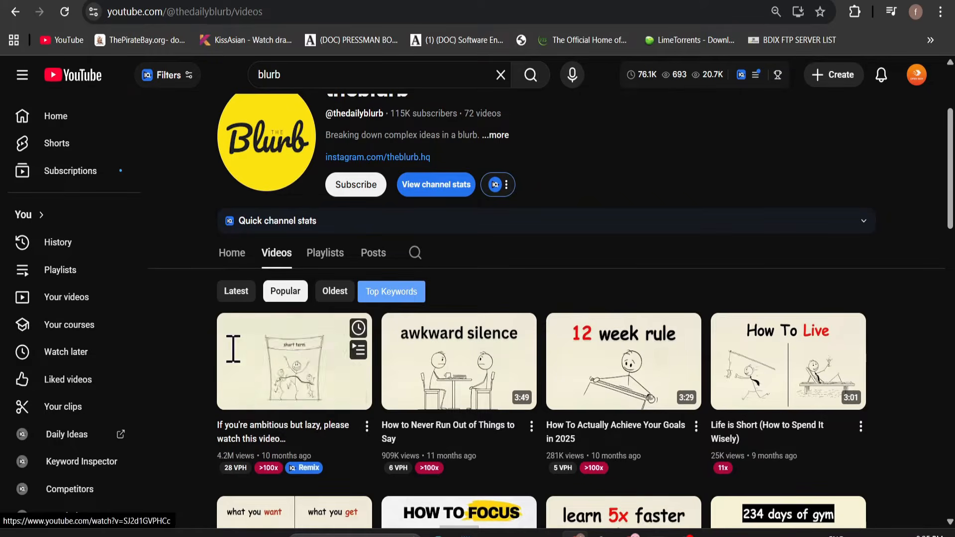
Select the first row of theblurb's popular videos with their titles and view counts, and clear the selection.
left_click_drag(192, 330, 905, 299)
scroll(886, 473, "down", 2)
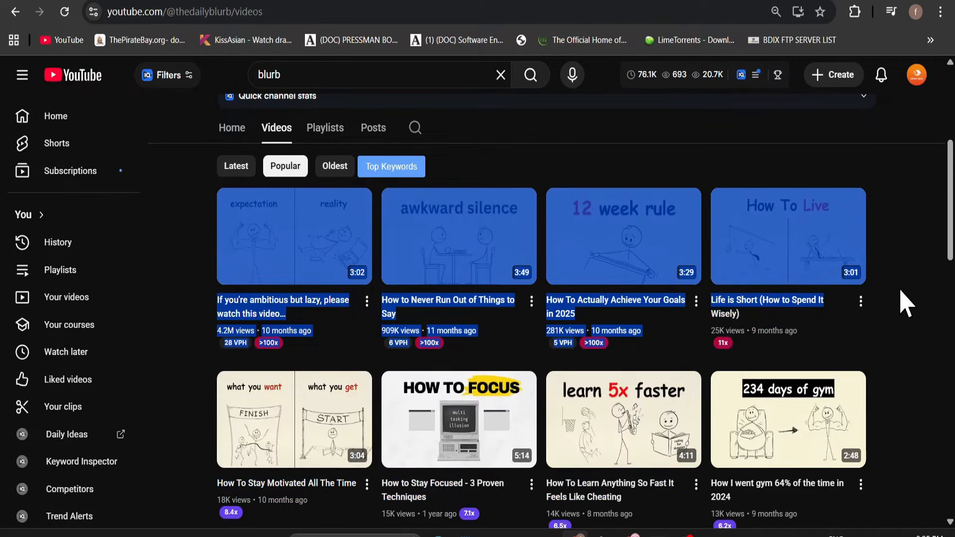
left_click(905, 299)
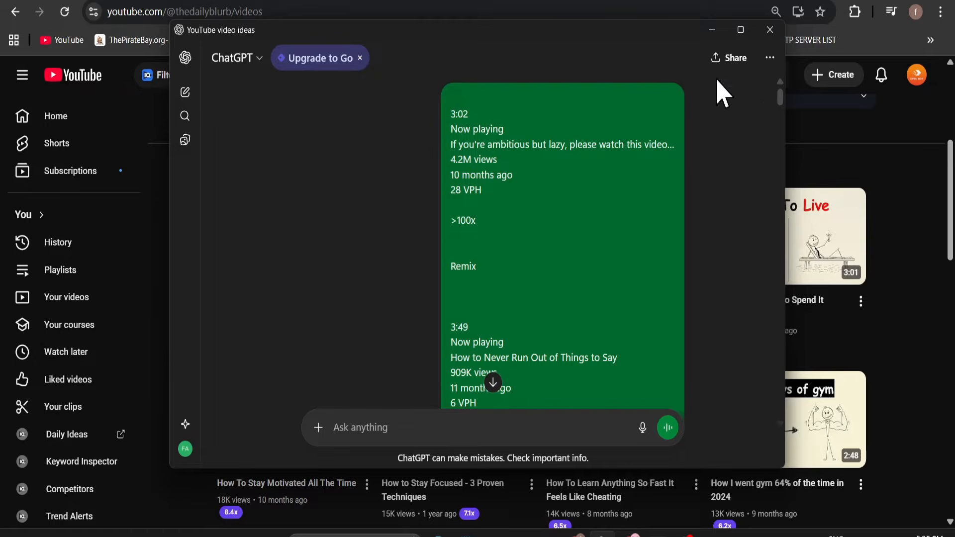
Switch to the ChatGPT window, maximize it and review the prompt requesting new YouTube video ideas based on the pasted video list.
left_click(740, 30)
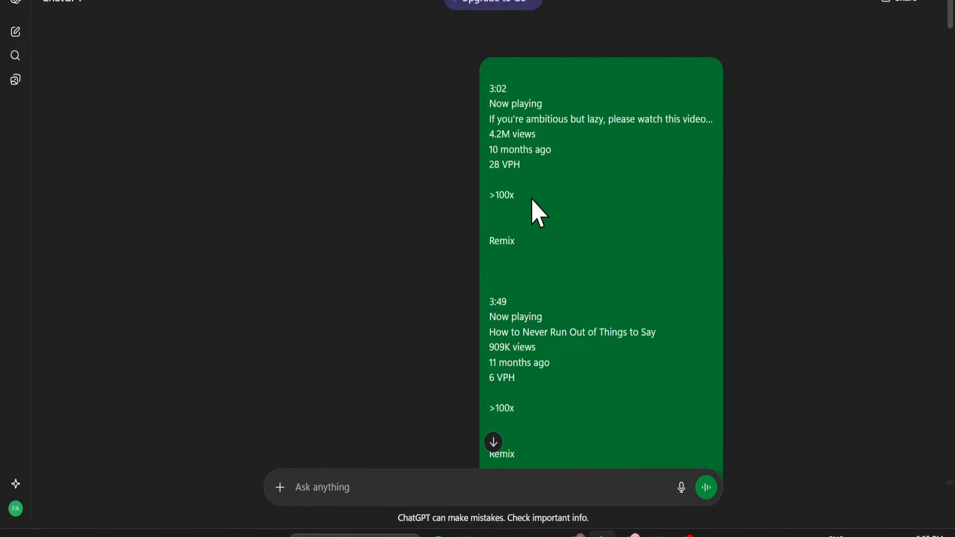
scroll(542, 199, "down", 2)
scroll(552, 198, "up", 1)
scroll(558, 215, "down", 12)
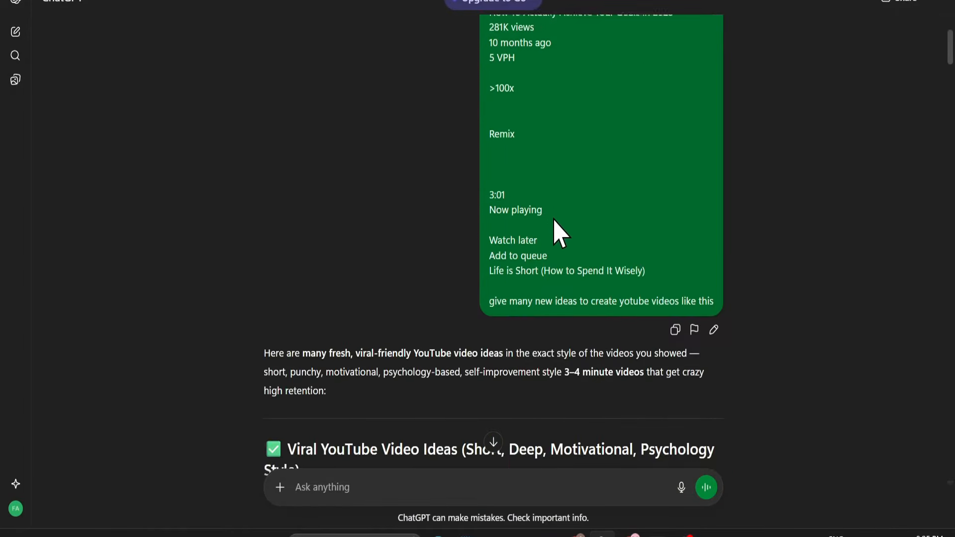
scroll(547, 249, "up", 4)
scroll(558, 336, "down", 4)
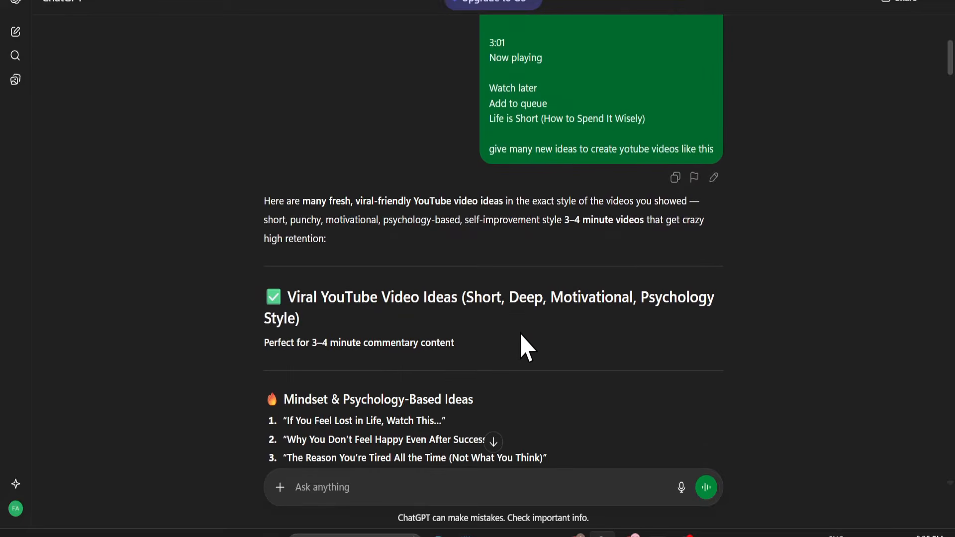
Read through ChatGPT's categorized list of viral video ideas, from Mindset & Psychology to Productivity & Focus.
scroll(512, 348, "down", 2)
scroll(507, 346, "down", 2)
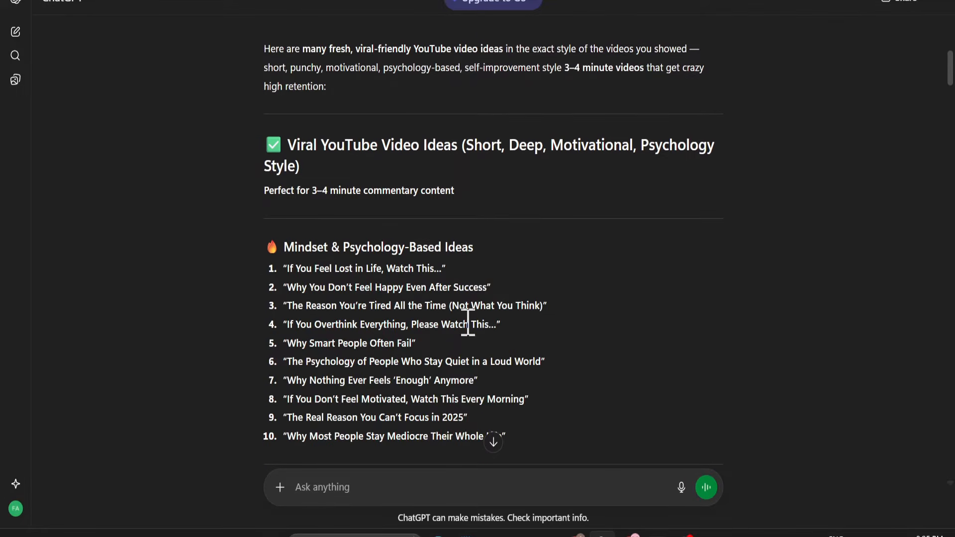
scroll(467, 322, "down", 8)
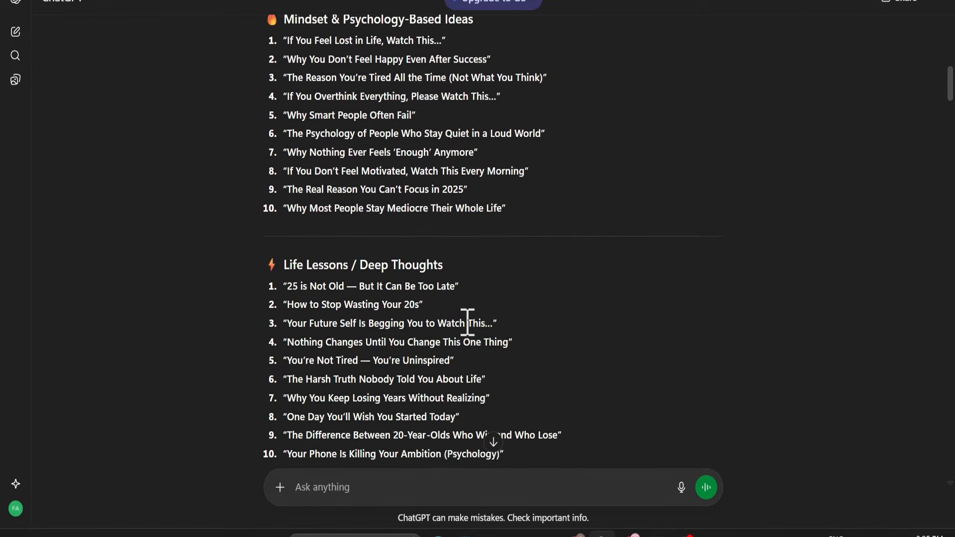
scroll(468, 323, "down", 4)
scroll(467, 328, "up", 8)
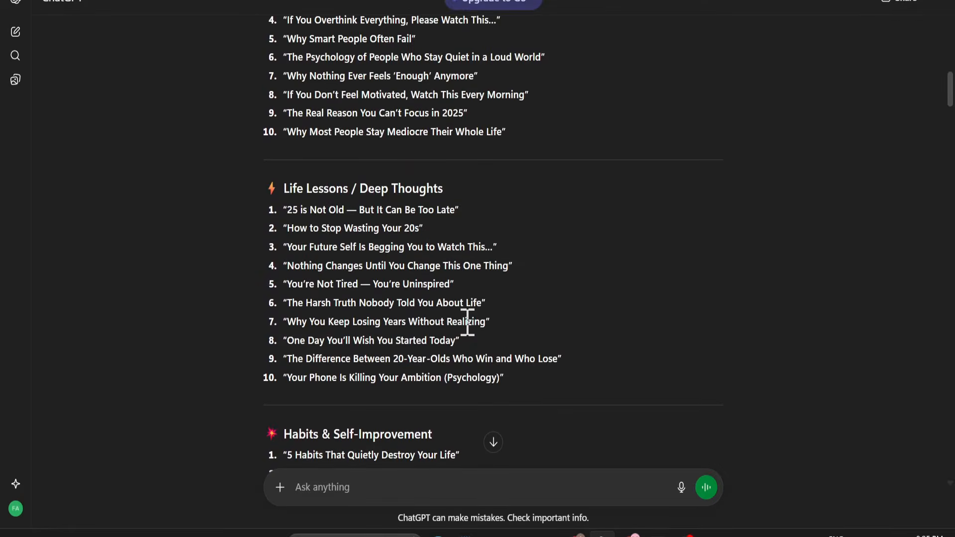
scroll(467, 322, "up", 2)
scroll(447, 288, "down", 2)
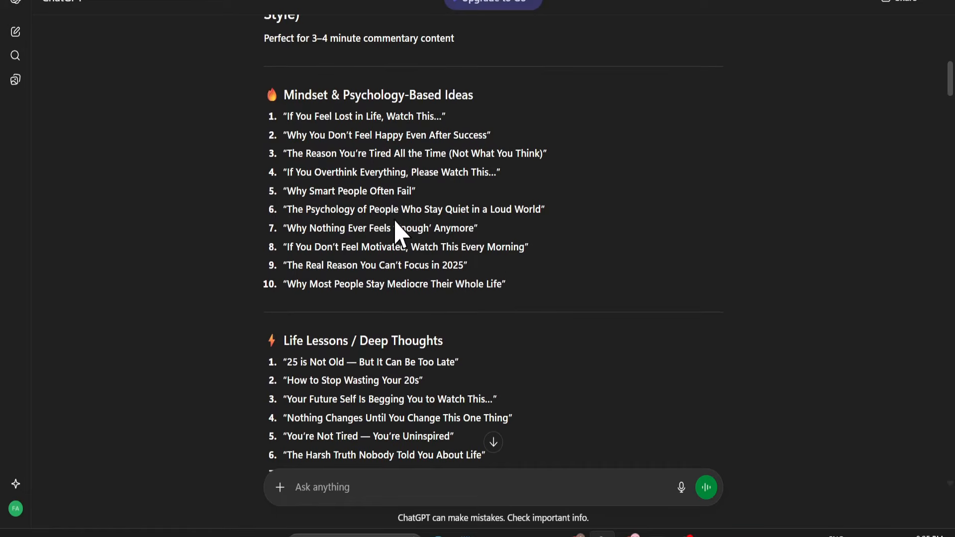
scroll(435, 249, "down", 6)
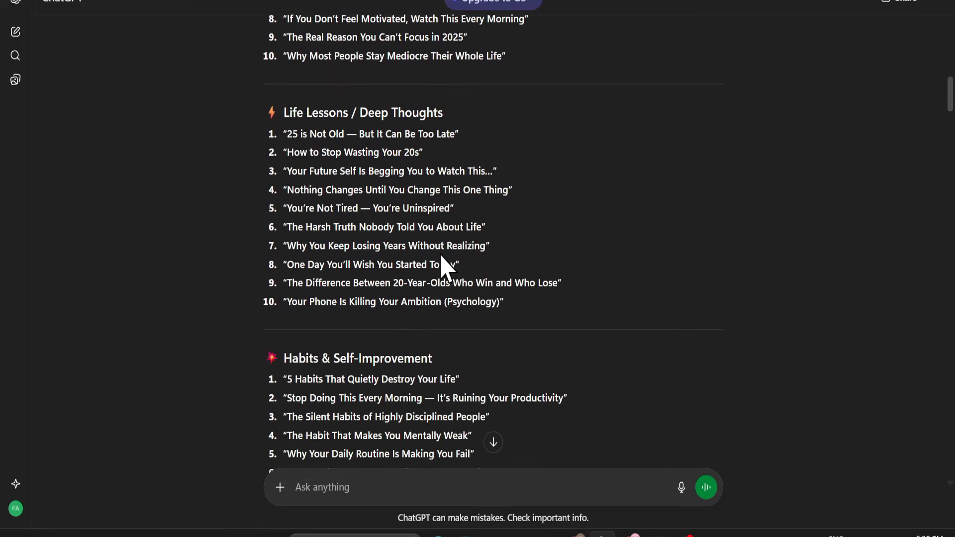
scroll(444, 266, "down", 12)
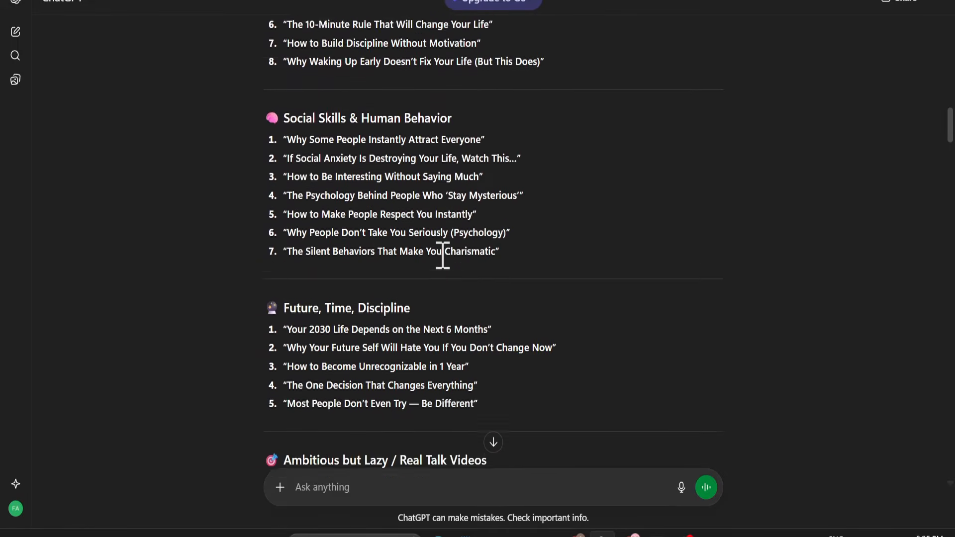
scroll(444, 268, "down", 3)
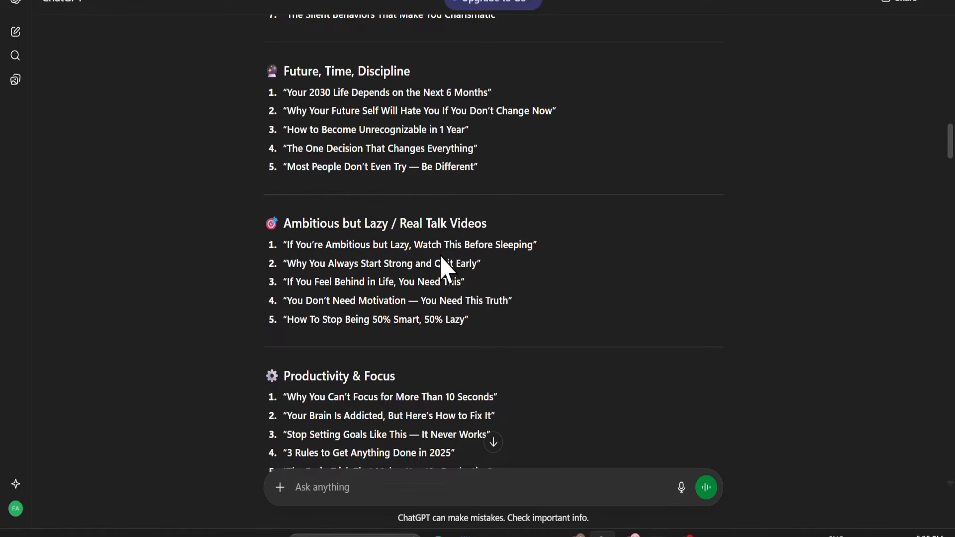
scroll(444, 269, "down", 8)
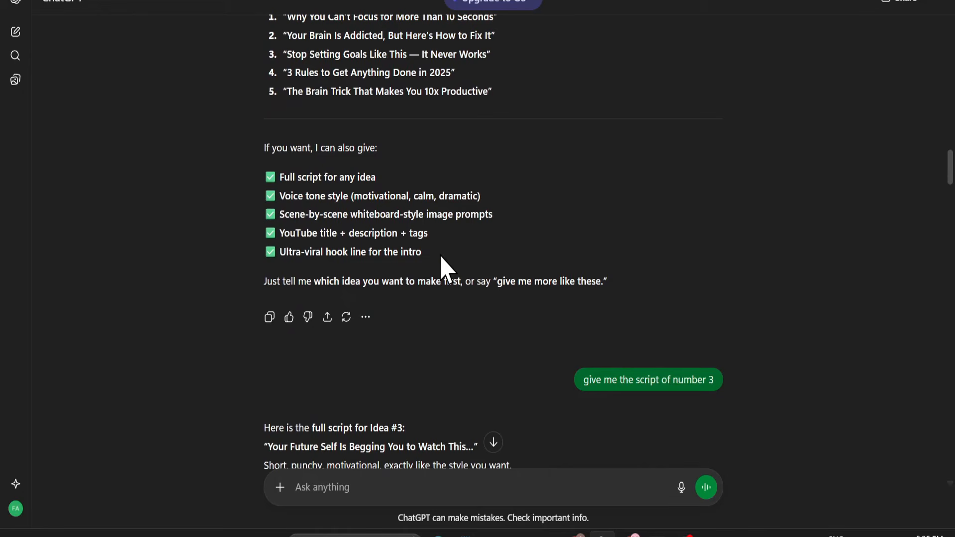
Read the request for the script of number 3 and the script "Your Future Self Is Begging You to Watch This…" through to its ending.
scroll(444, 263, "down", 2)
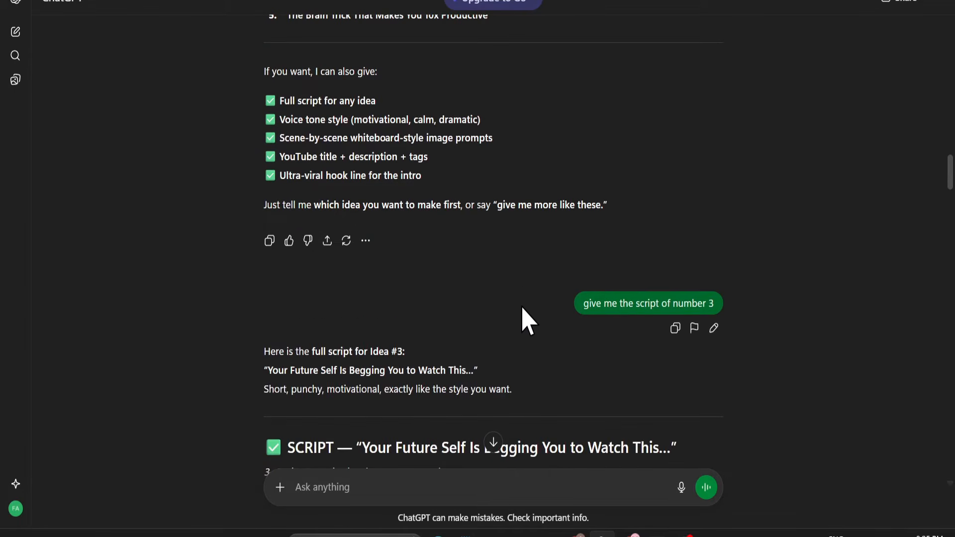
scroll(524, 318, "down", 2)
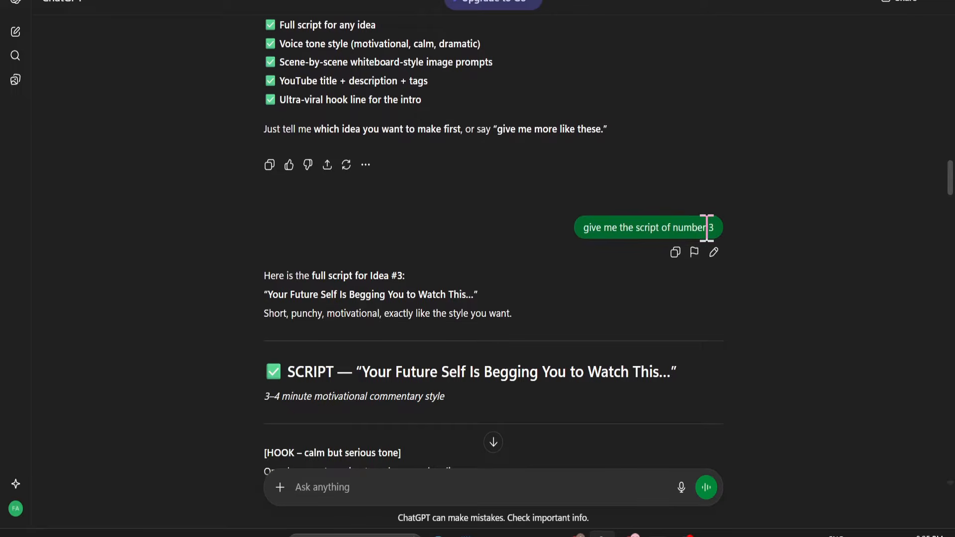
scroll(426, 318, "down", 2)
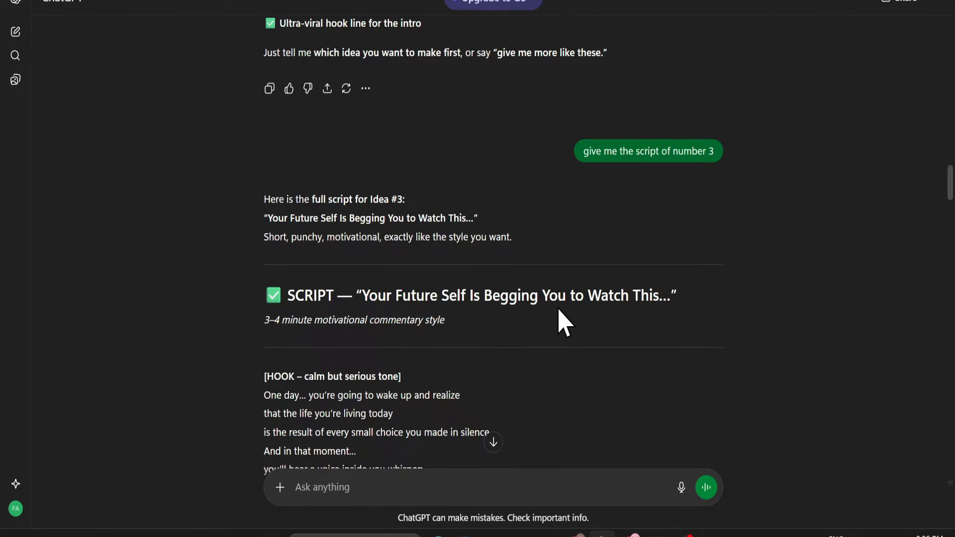
scroll(547, 323, "down", 3)
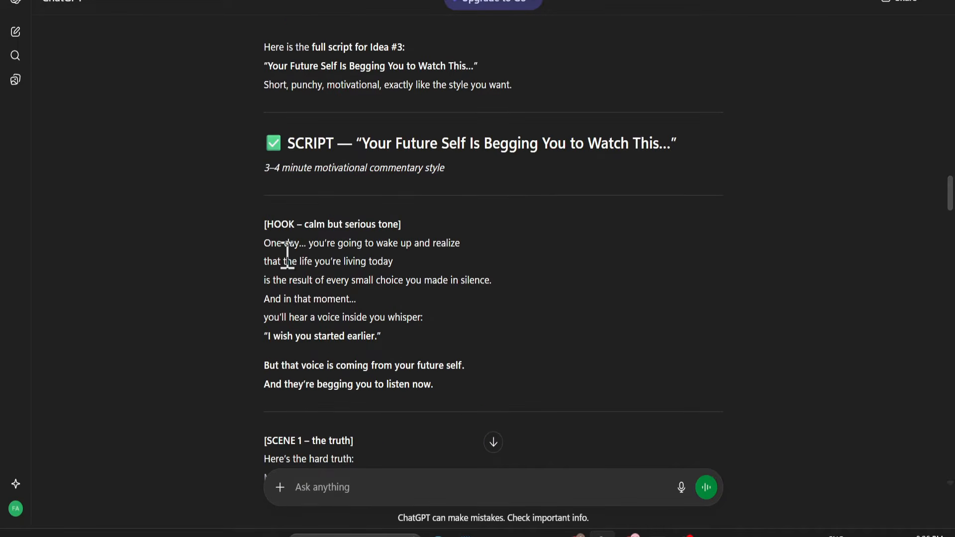
scroll(279, 264, "down", 3)
scroll(305, 277, "up", 2)
scroll(331, 276, "down", 4)
scroll(334, 279, "down", 9)
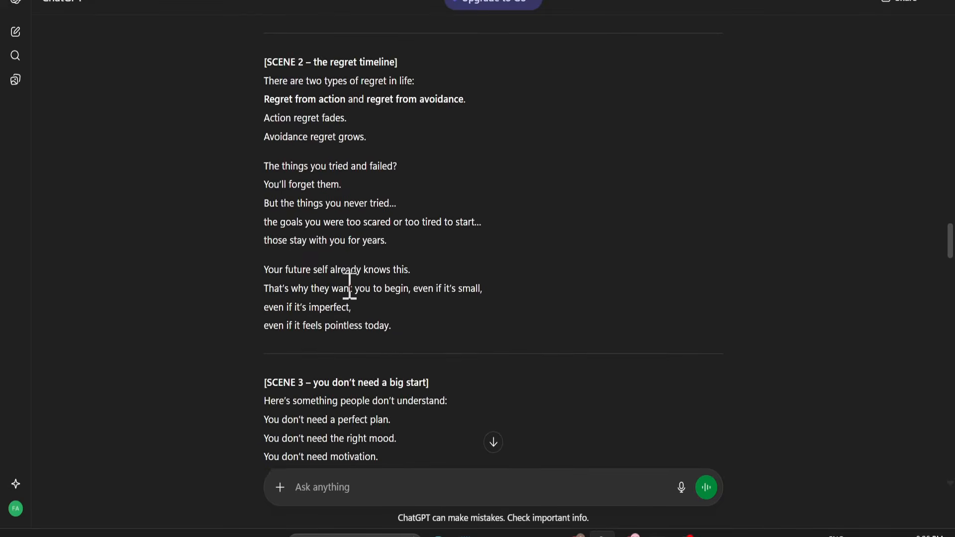
scroll(351, 293, "down", 8)
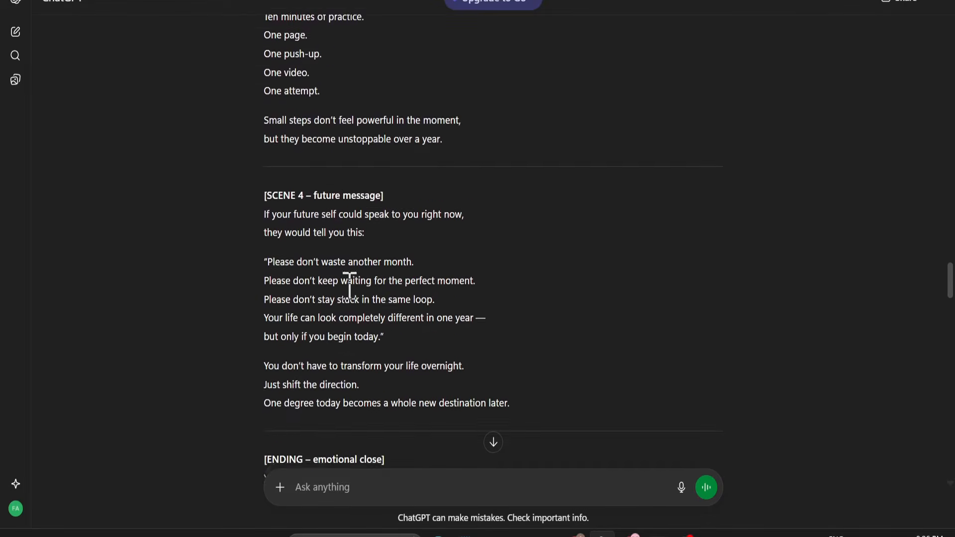
scroll(349, 286, "down", 1)
scroll(357, 301, "down", 3)
Return to the start of the script, highlight the hook narration and clear the selection.
scroll(357, 301, "up", 11)
scroll(357, 300, "up", 9)
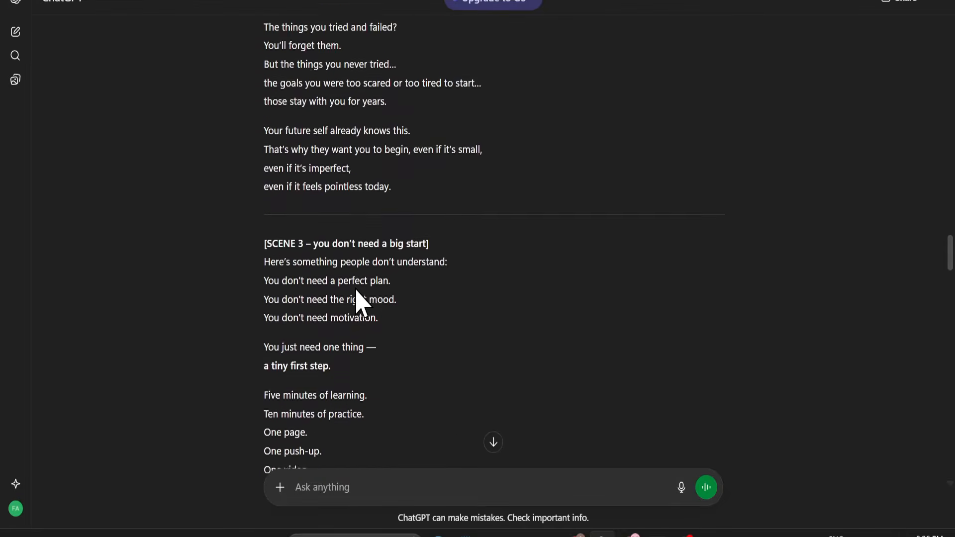
scroll(358, 288, "up", 6)
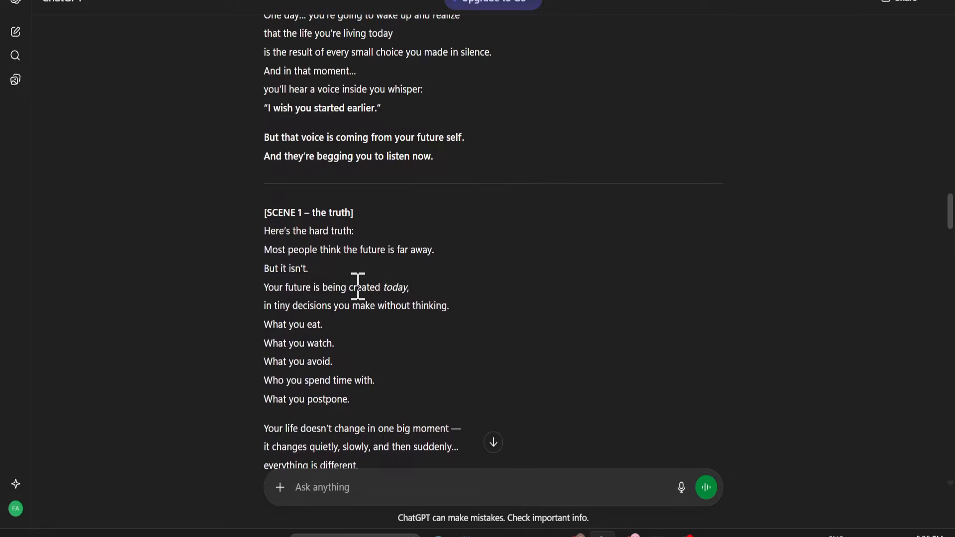
scroll(358, 287, "up", 3)
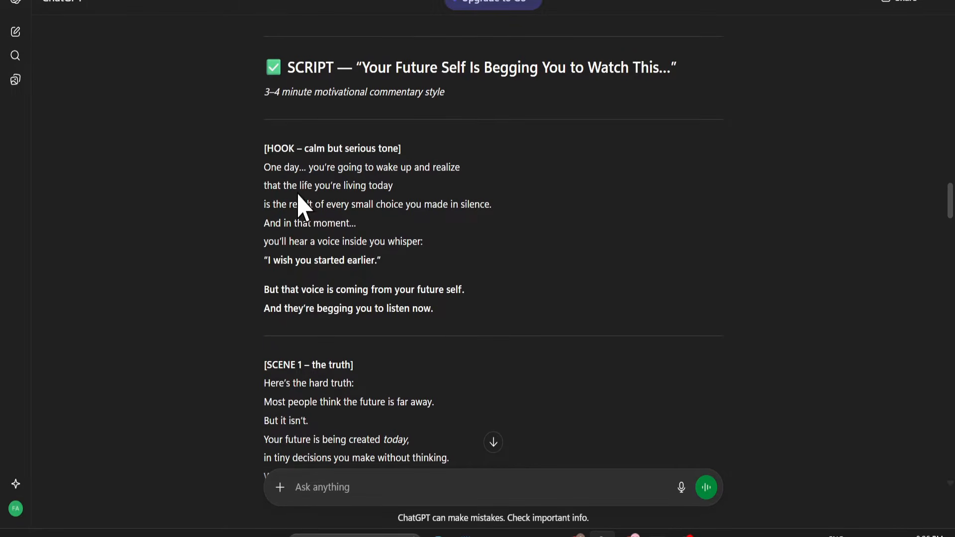
left_click_drag(256, 172, 450, 320)
left_click(520, 333)
Review the follow-up prompt after the script, highlighting its request "give me every scene image prompt in stick figure whiteboard style".
scroll(578, 333, "down", 7)
scroll(578, 333, "down", 20)
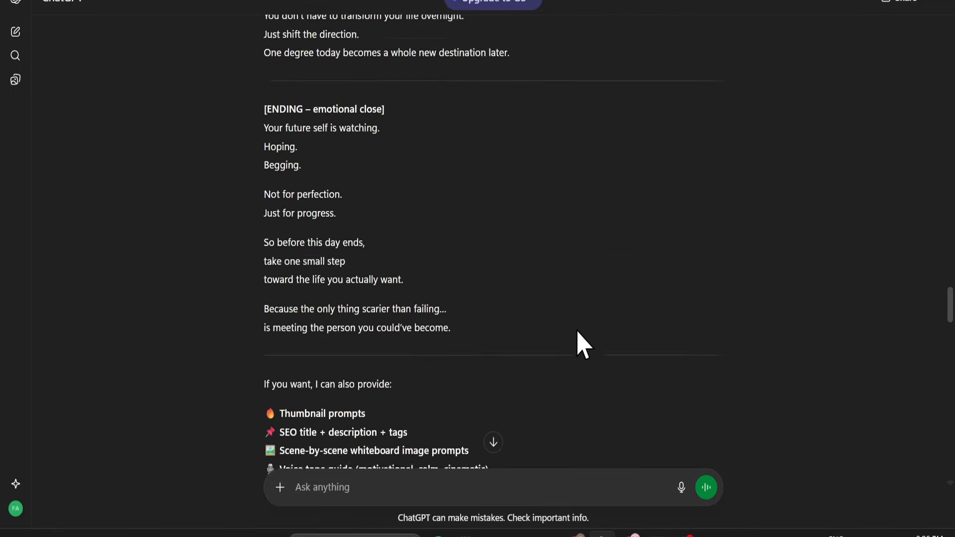
scroll(579, 343, "down", 3)
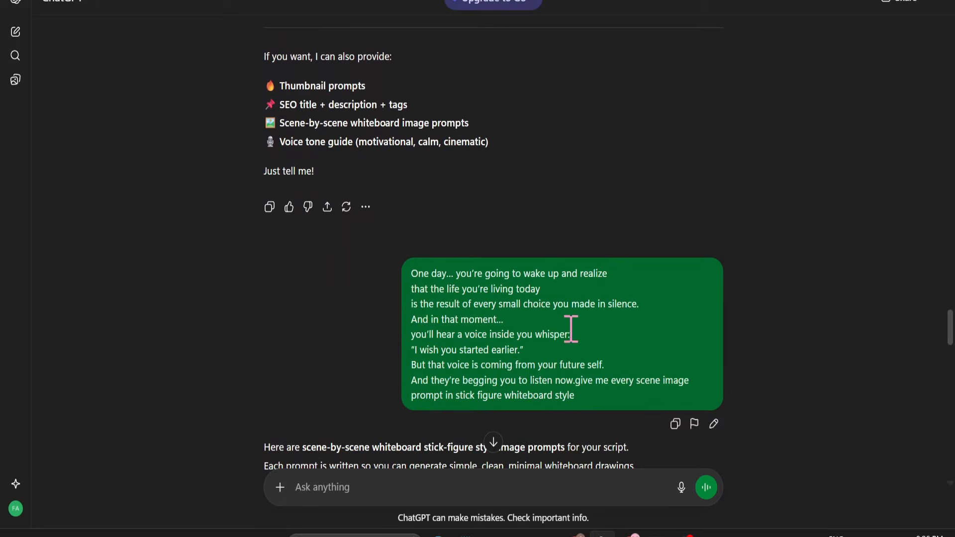
scroll(571, 329, "down", 2)
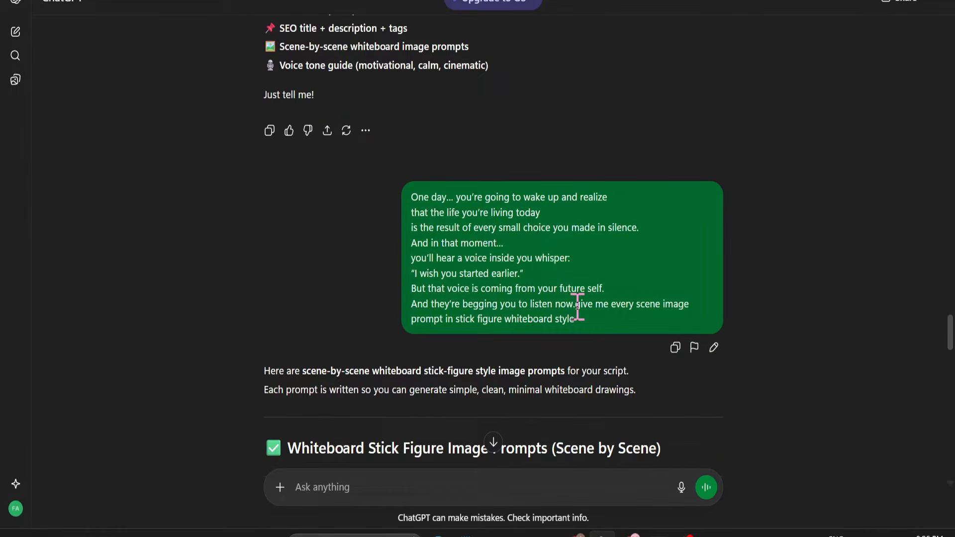
left_click_drag(592, 306, 690, 307)
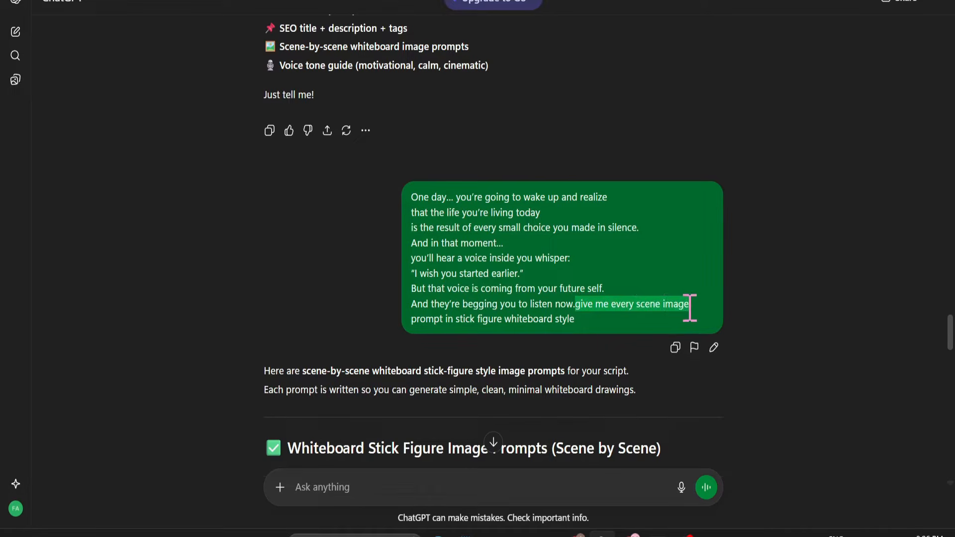
left_click_drag(412, 319, 562, 321)
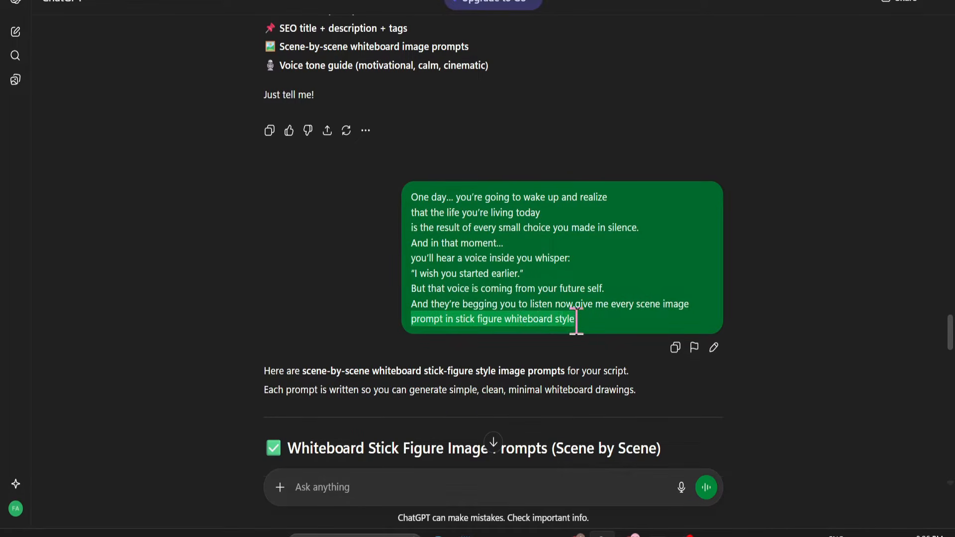
left_click(600, 333)
left_click_drag(576, 308, 677, 310)
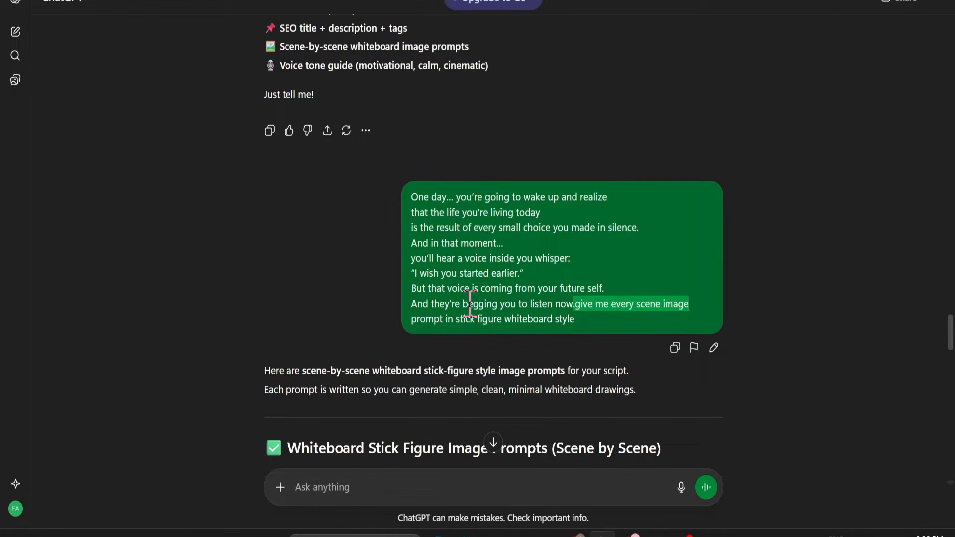
left_click_drag(409, 321, 422, 325)
left_click_drag(460, 327, 574, 327)
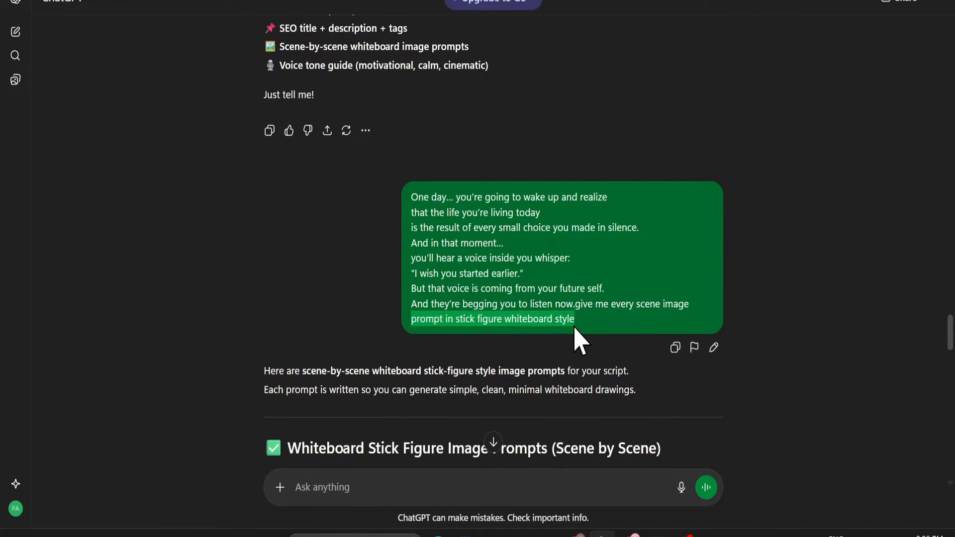
left_click(372, 285)
Read the scene-by-scene whiteboard stick figure image prompts that ChatGPT wrote for the hook.
scroll(368, 299, "down", 15)
scroll(309, 258, "up", 5)
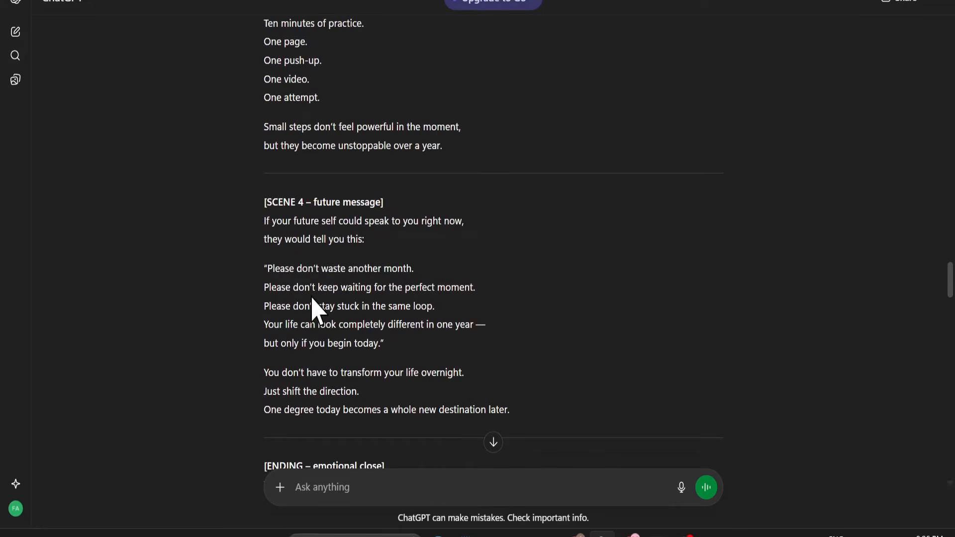
scroll(448, 347, "down", 15)
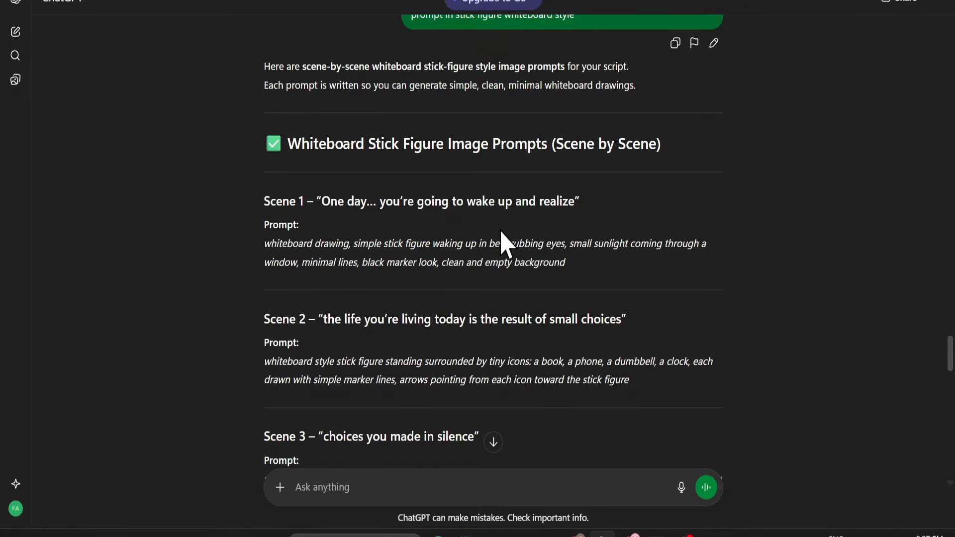
scroll(495, 239, "down", 2)
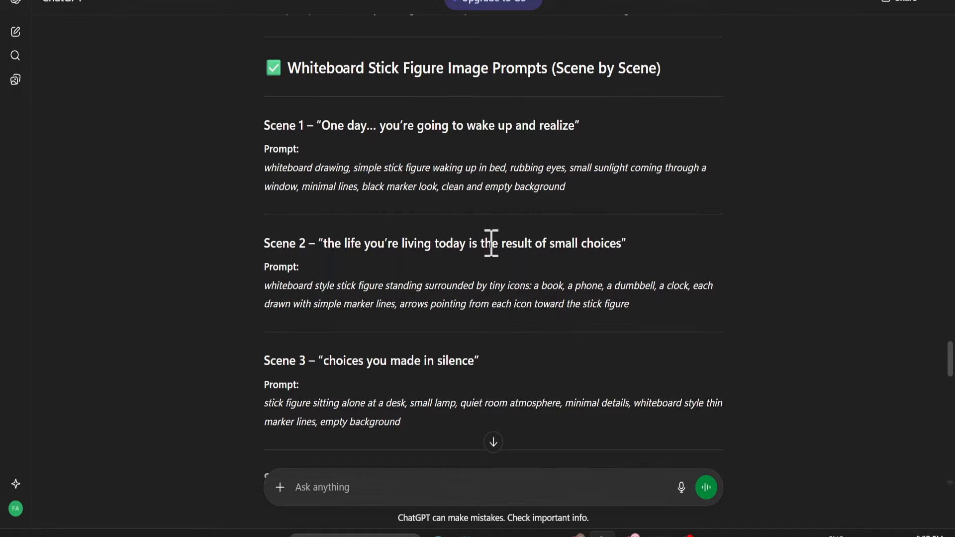
scroll(490, 244, "down", 3)
Copy the script's hook narration from "One day… you're going to wake up" through "And they're begging you to listen now.".
scroll(475, 251, "up", 6)
scroll(476, 279, "up", 15)
scroll(473, 278, "up", 6)
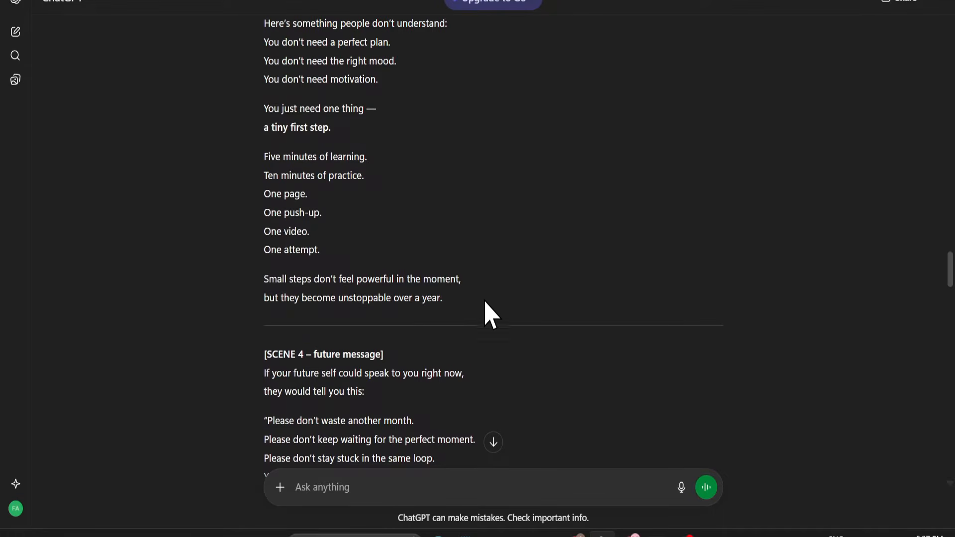
scroll(491, 313, "up", 14)
scroll(490, 316, "up", 9)
scroll(490, 316, "down", 3)
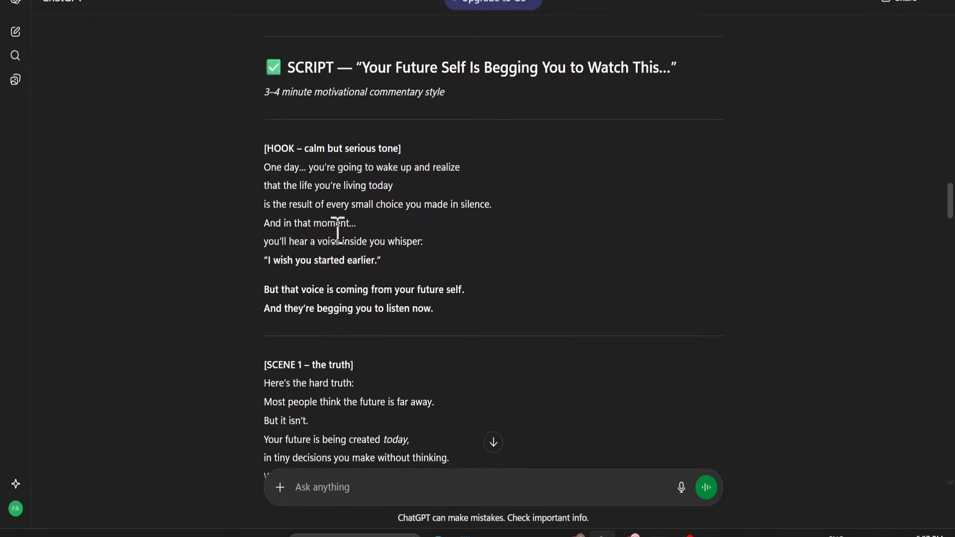
left_click_drag(263, 169, 440, 311)
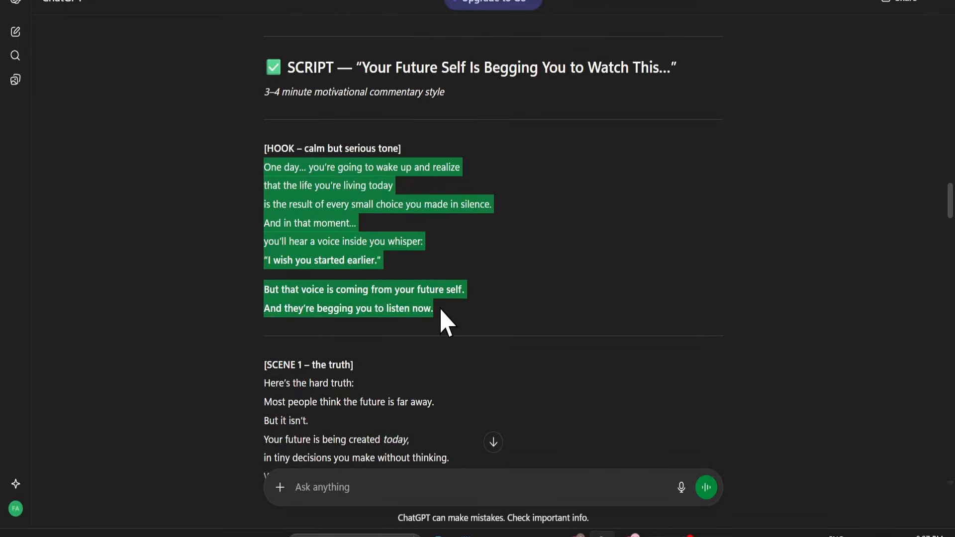
Switch to Google AI Studio and open Gemini 2.5 Pro Preview TTS in single-speaker audio mode.
key("alt+Tab")
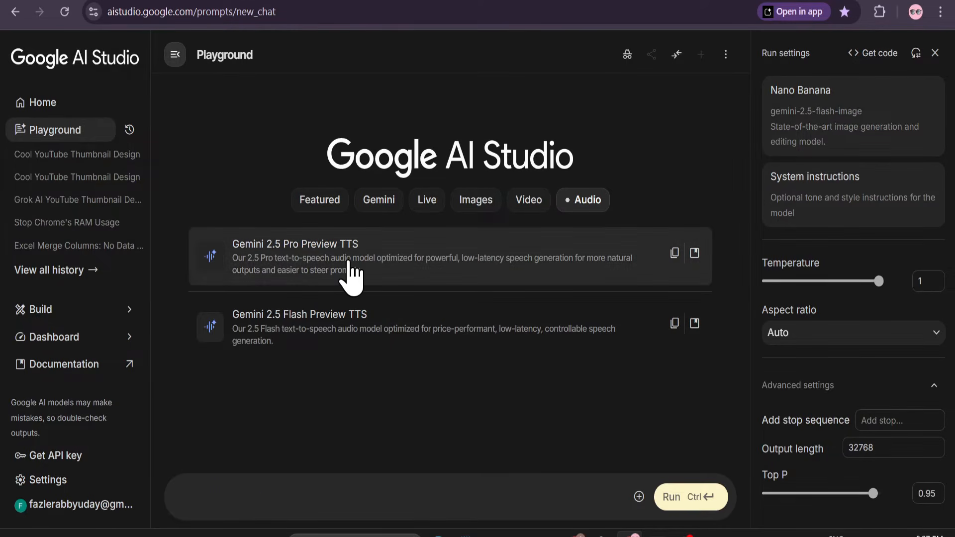
left_click(349, 262)
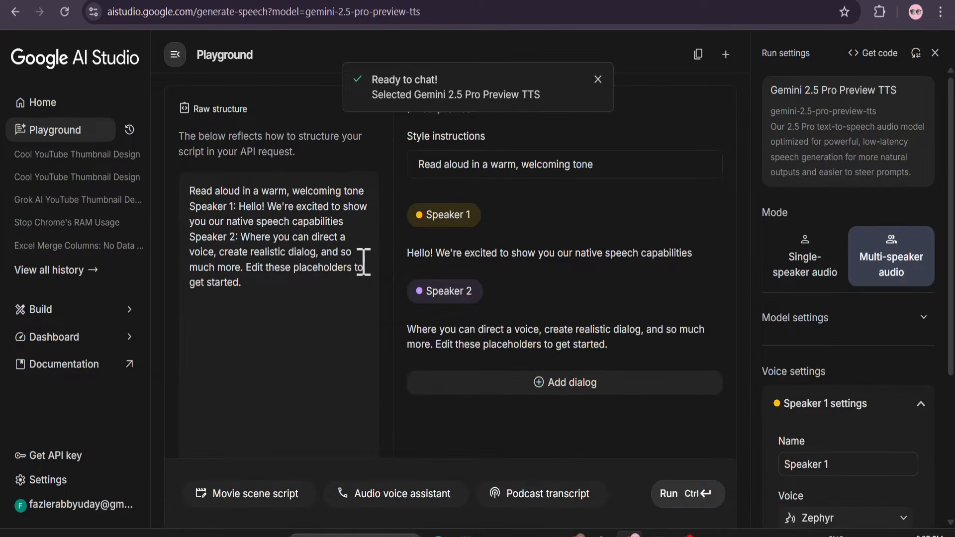
left_click(806, 279)
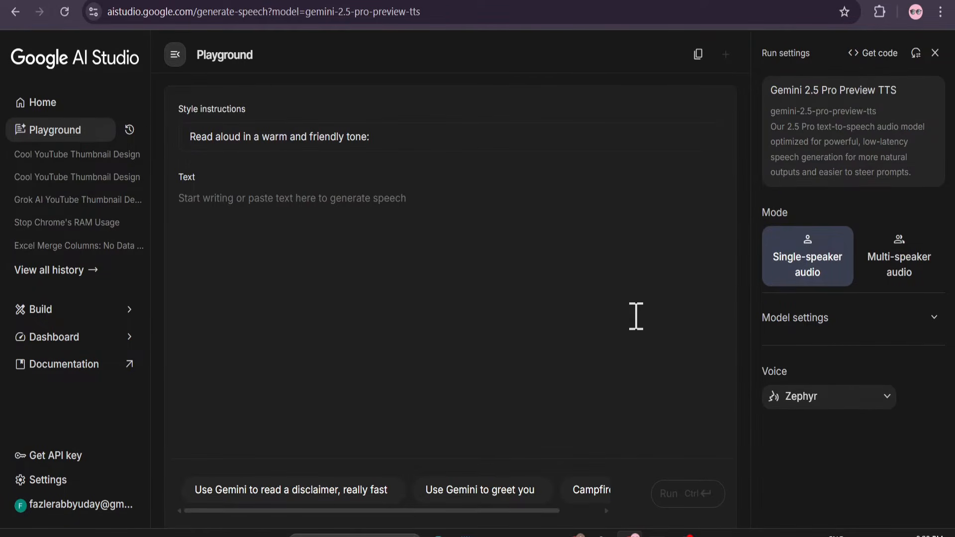
Paste the hook narration as the speech text and set the style instructions to "Read aloud in a warm and friendly tone.".
left_click(267, 211)
type("One day... you’re going to wake up and realize that the life you’re living today is the result of every small choice you made in silence. And in that moment... you’ll hear a voice inside you whisper: \"I wish you started earlier.\" But that voice is coming from your future self. And they’re begging you to listen now.")
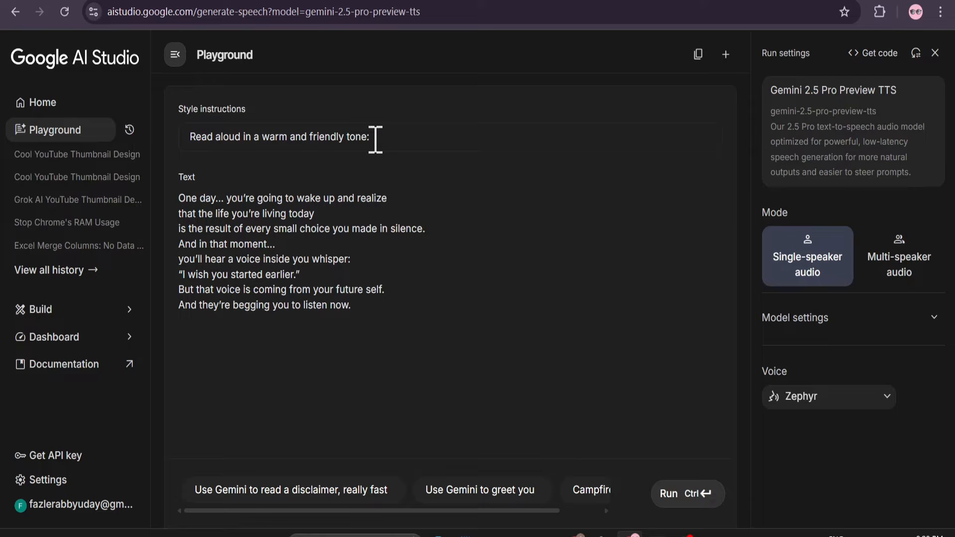
mouse_move(375, 138)
left_mouse_down()
mouse_move(196, 145)
mouse_move(375, 137)
left_mouse_up()
Set the voice to Algenib and listen to its sample.
left_click(814, 407)
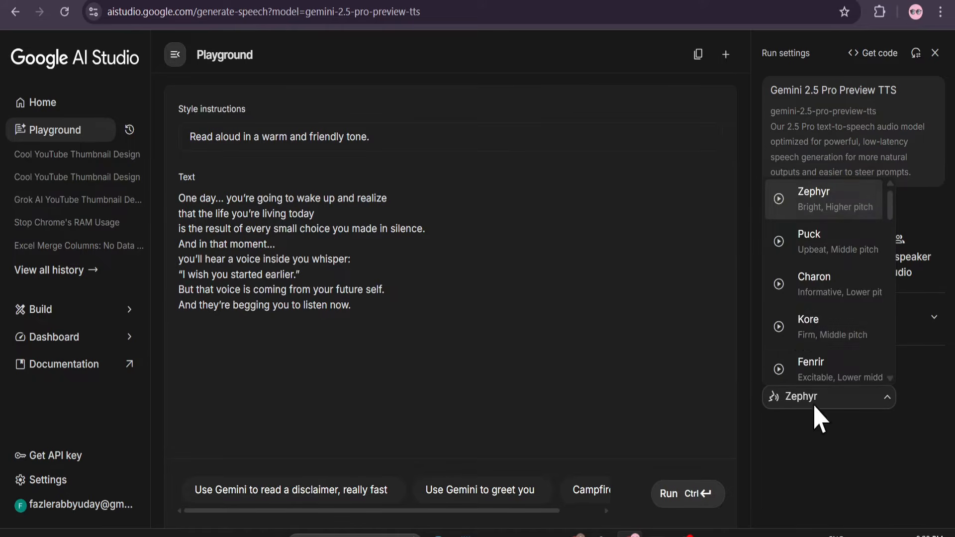
scroll(806, 323, "down", 12)
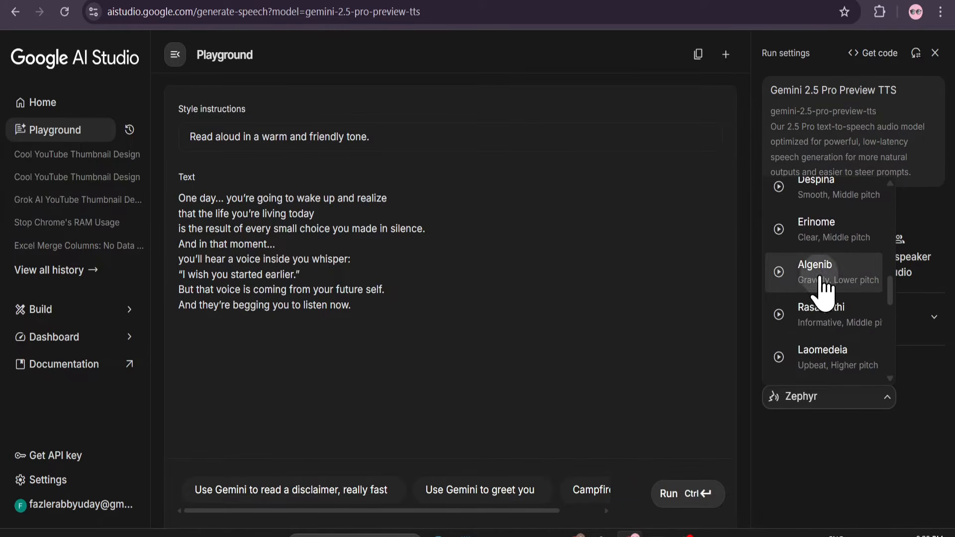
left_click(823, 286)
left_click(818, 400)
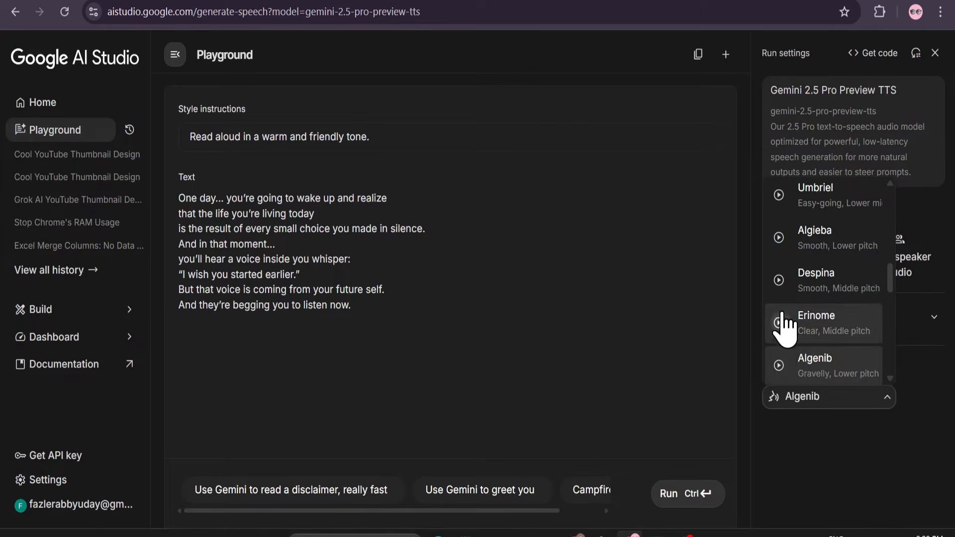
left_click(777, 367)
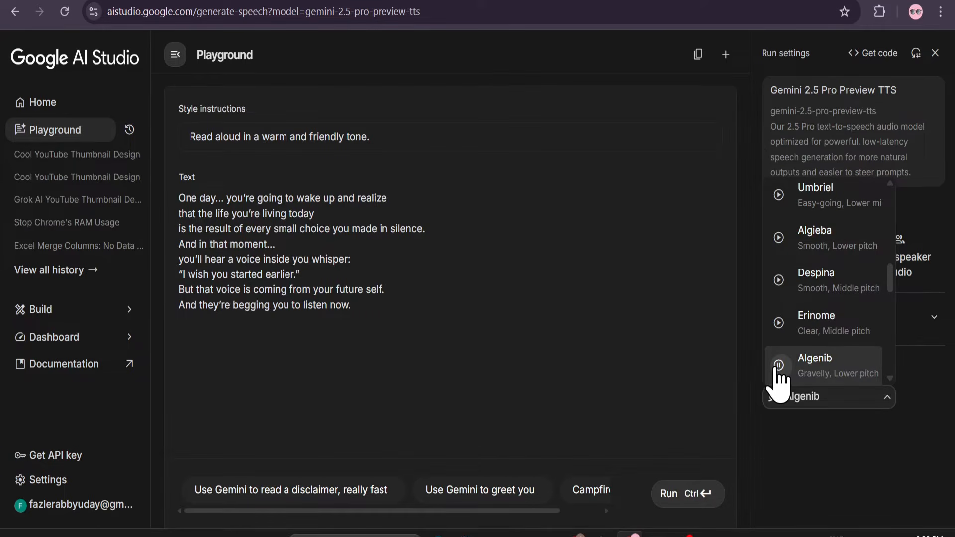
left_click(833, 381)
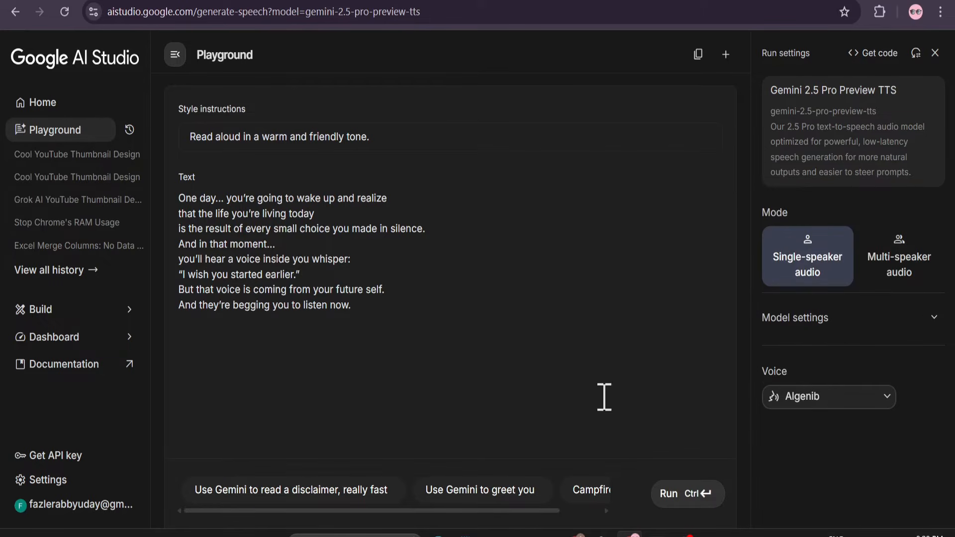
Generate the voiceover from the hook narration and play back the resulting audio.
left_click(669, 494)
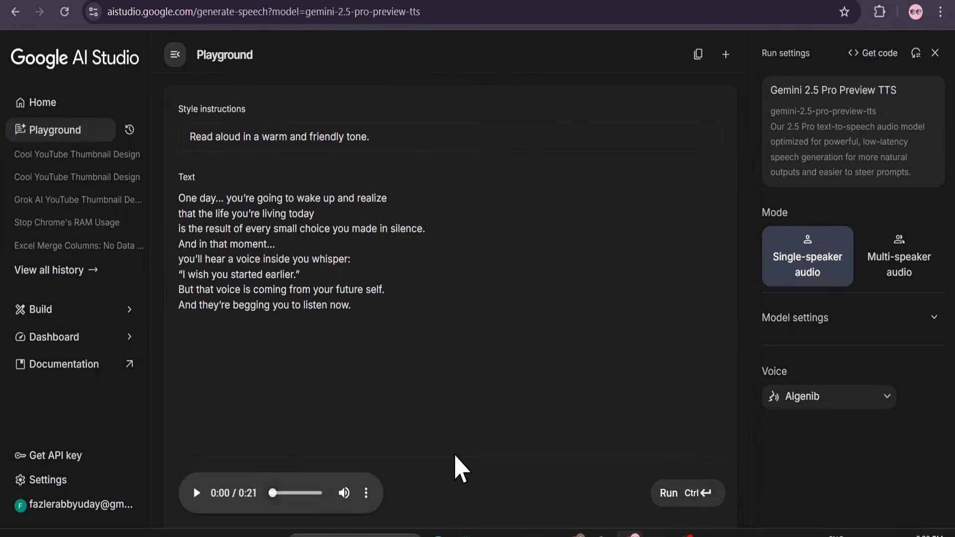
left_click(197, 493)
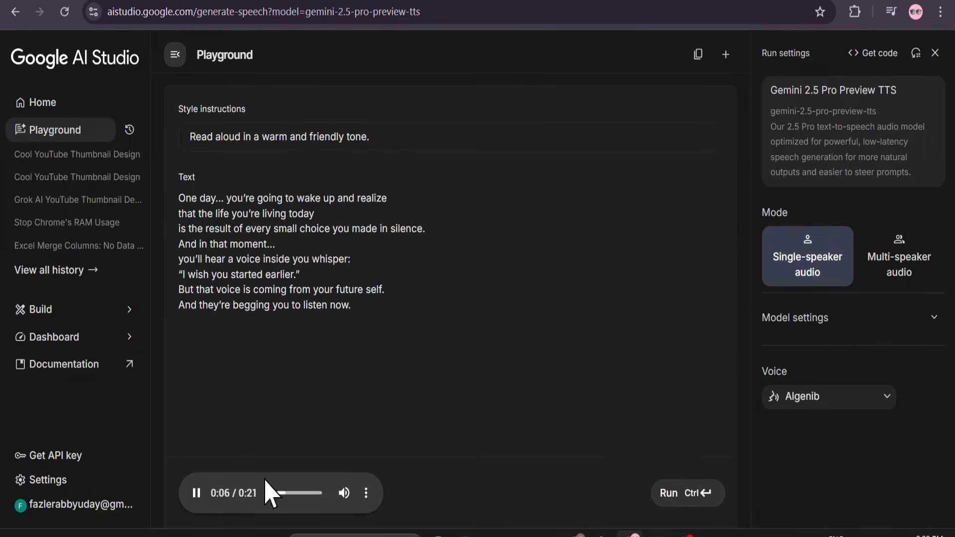
left_click(196, 493)
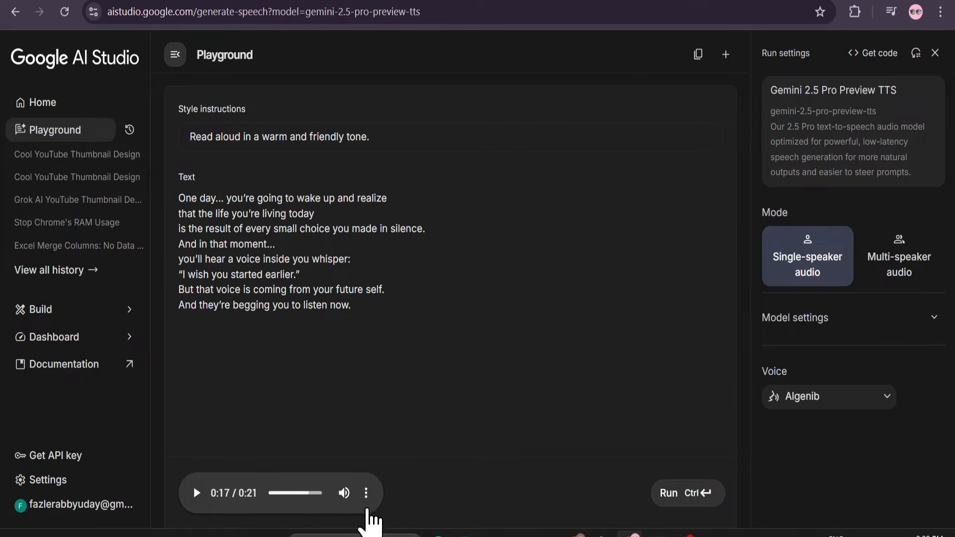
Download the generated voiceover audio.
left_click(367, 493)
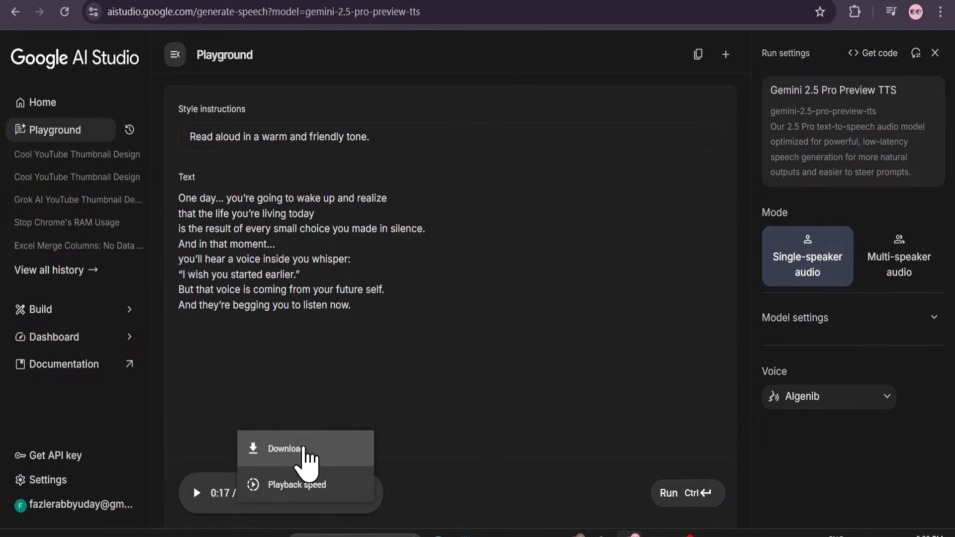
left_click(309, 452)
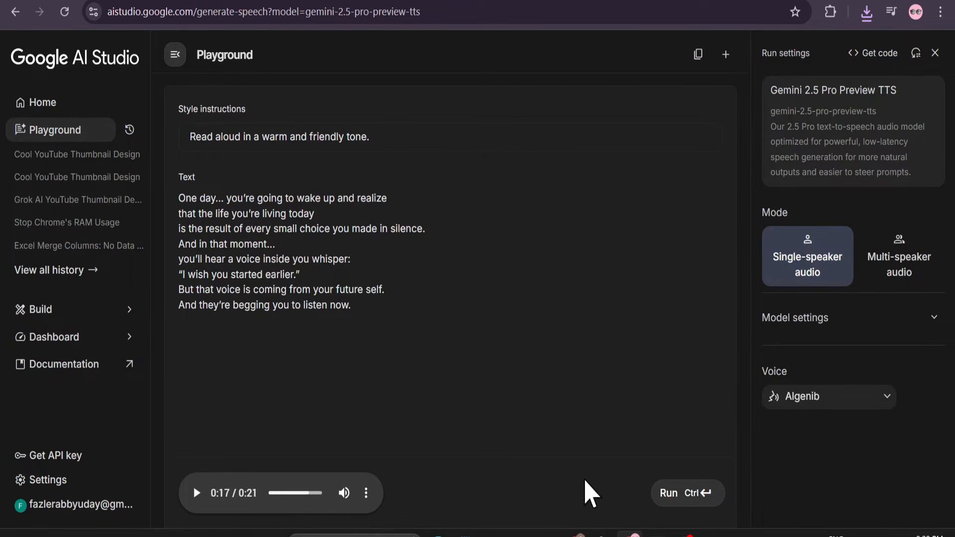
Switch to ChatGPT and copy the Scene 1 whiteboard image prompt about the stick figure waking up in bed.
left_click(601, 534)
scroll(525, 375, "down", 10)
scroll(531, 388, "down", 15)
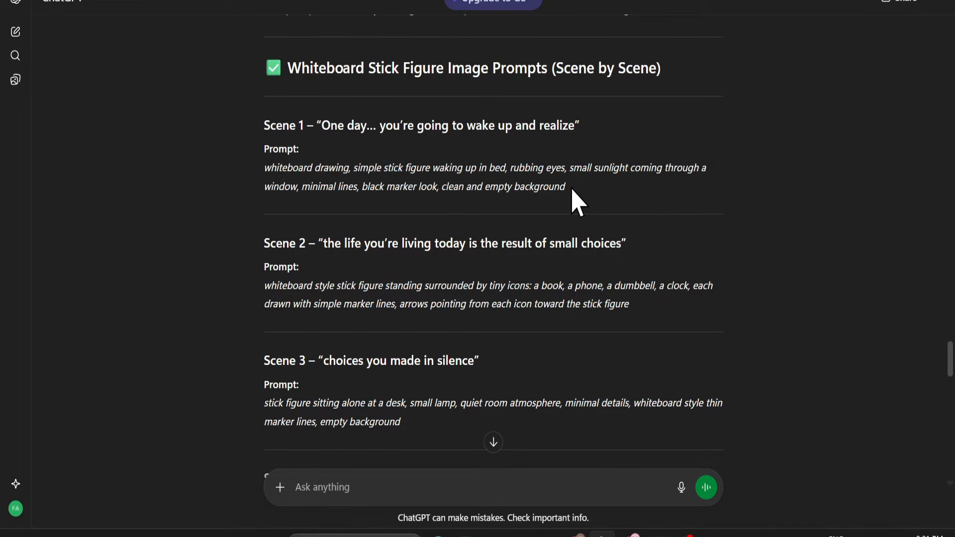
left_click_drag(572, 190, 256, 175)
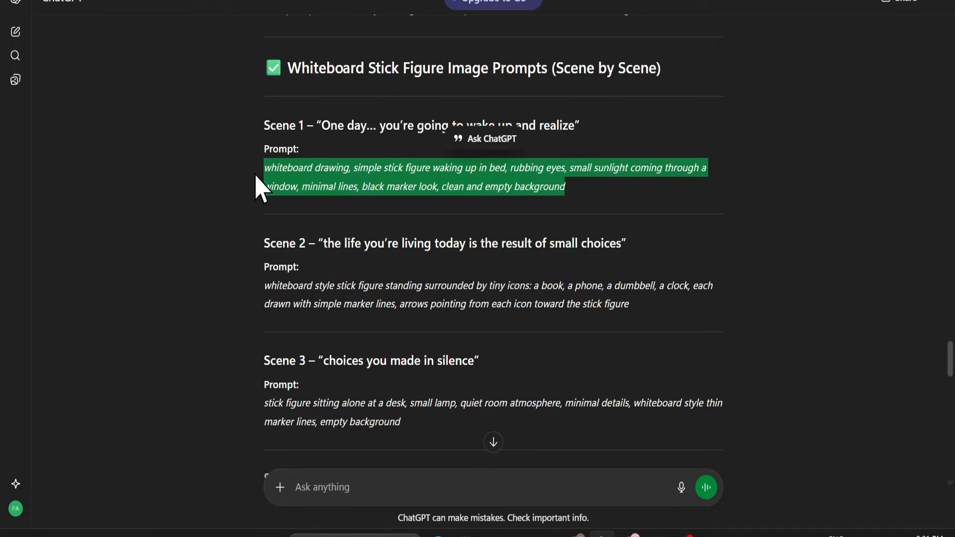
left_click(256, 175)
left_click_drag(567, 189, 261, 178)
key("ctrl+c")
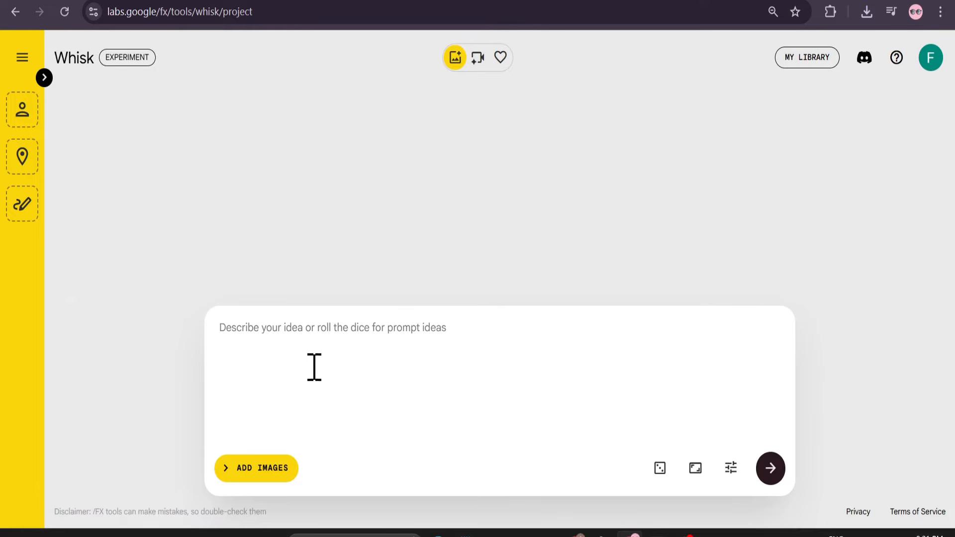
Paste the Scene 1 prompt into Whisk and generate images in the 16:9 landscape aspect ratio.
left_click(308, 328)
key("ctrl+v")
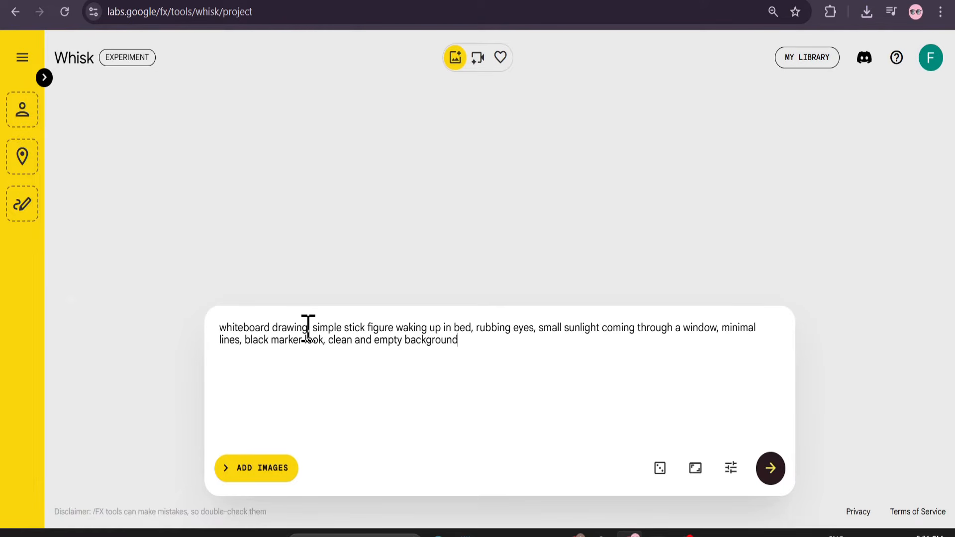
left_click(696, 468)
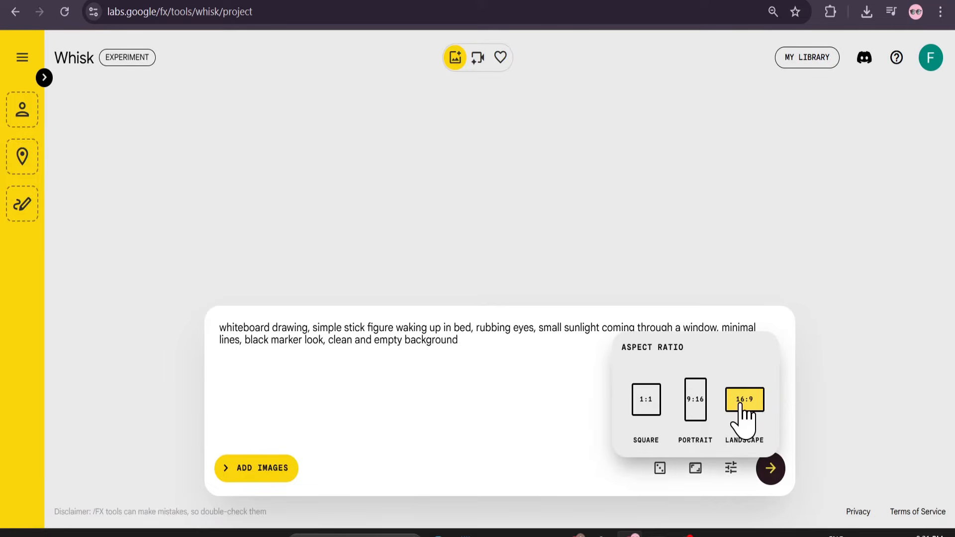
left_click(770, 469)
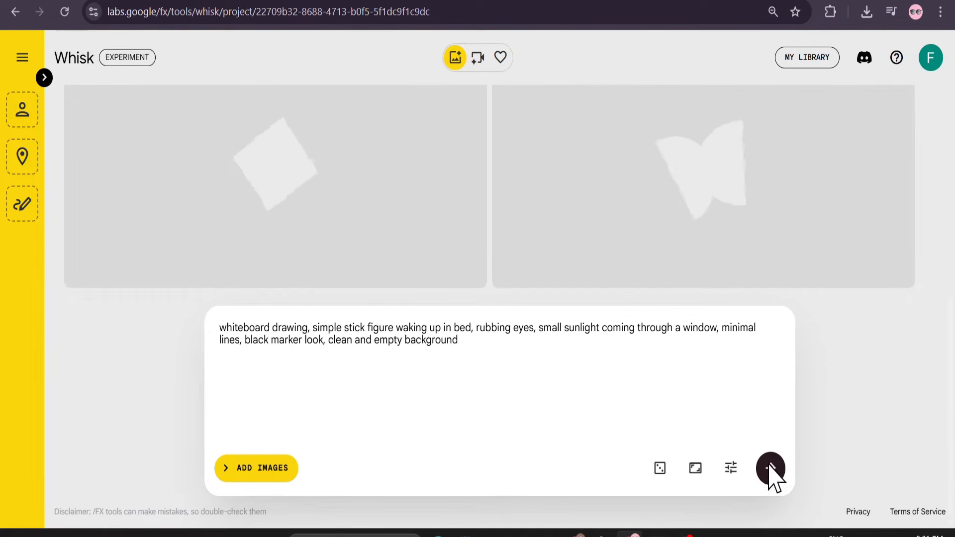
left_click(771, 470)
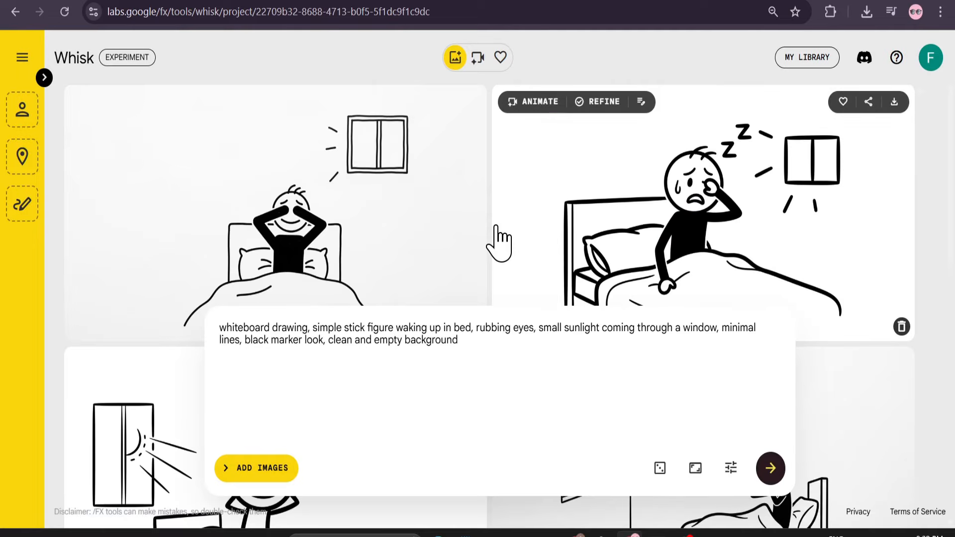
Review the generated Scene 1 images and download the frowning figure rubbing one eye in bed with a hand on its head.
scroll(498, 243, "down", 2)
scroll(497, 244, "down", 5)
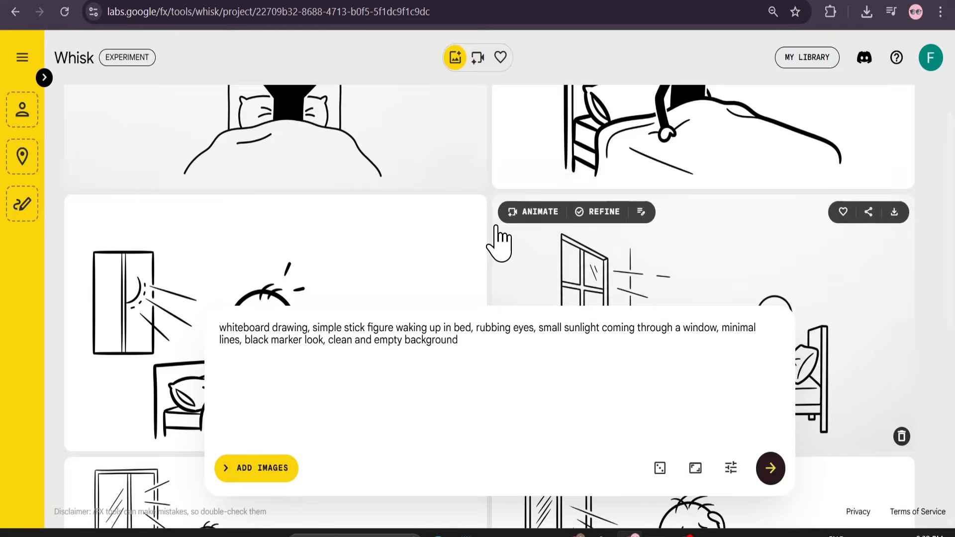
scroll(497, 244, "down", 5)
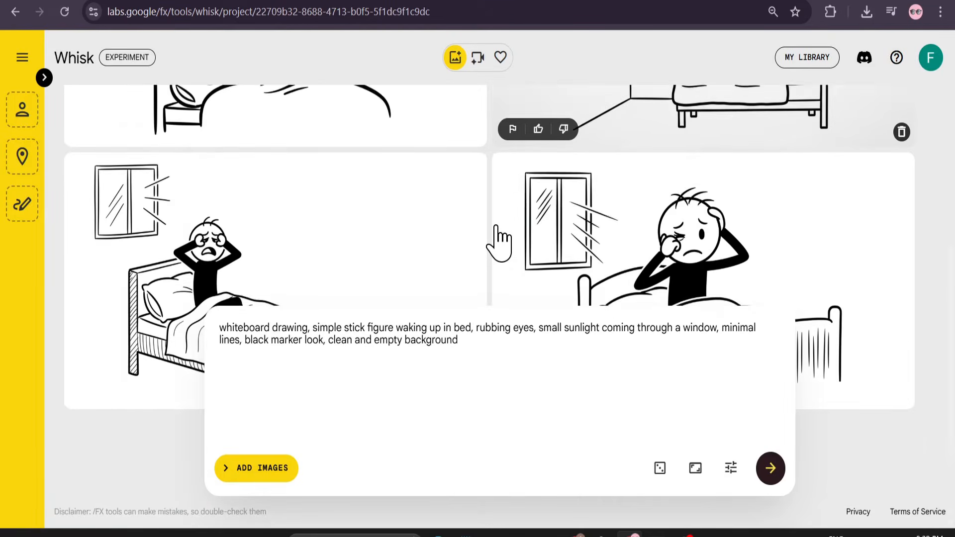
scroll(497, 244, "up", 7)
scroll(497, 229, "up", 3)
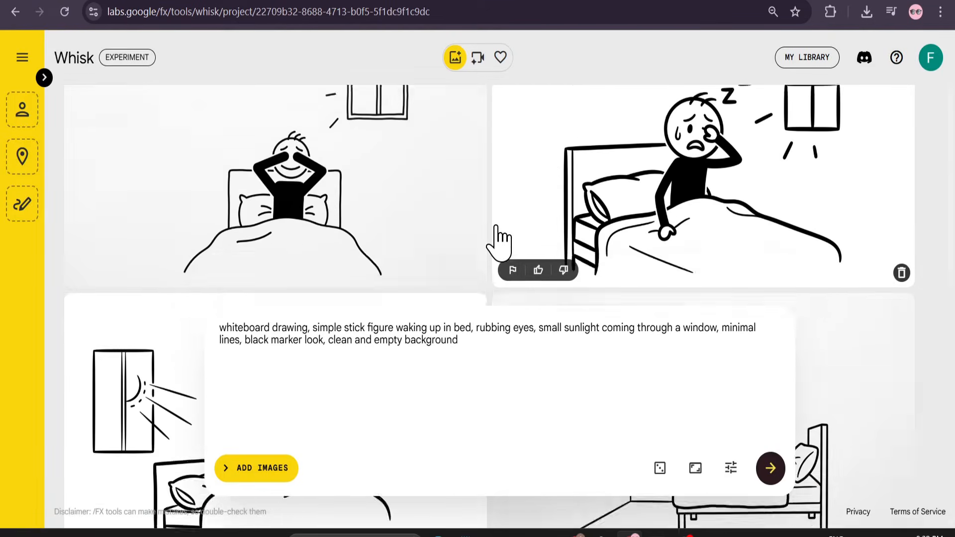
scroll(496, 239, "down", 10)
scroll(686, 196, "up", 2)
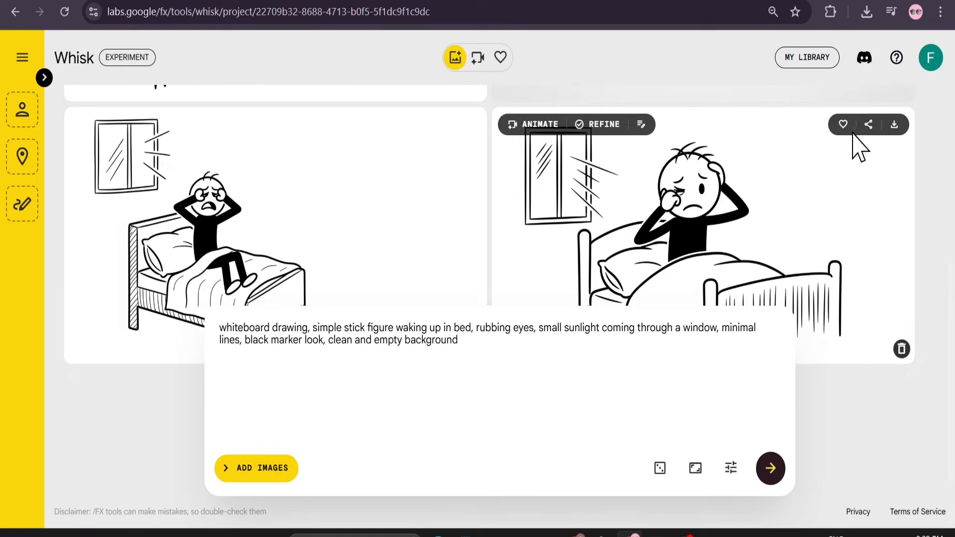
left_click(894, 123)
scroll(492, 229, "up", 7)
scroll(494, 231, "down", 10)
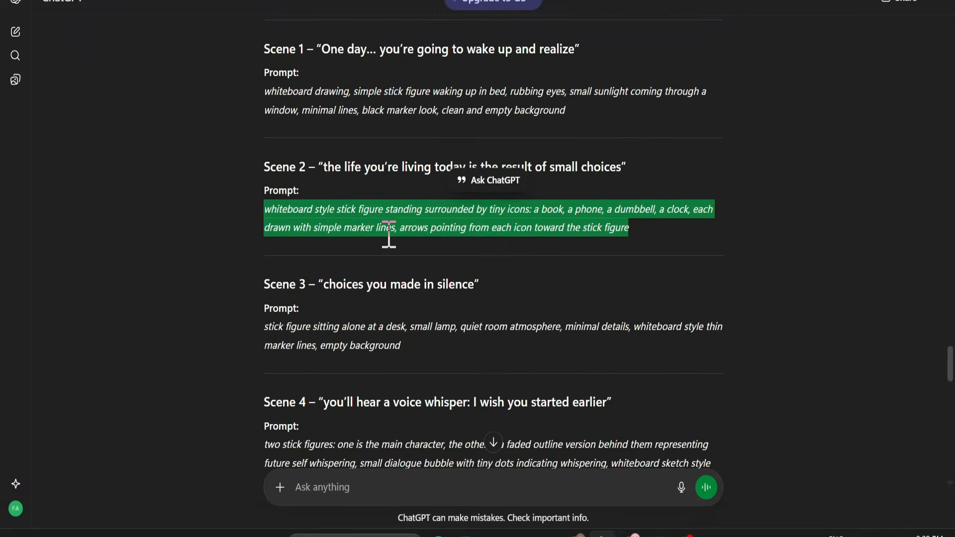
Replace the Whisk prompt with the Scene 2 prompt about a stick figure surrounded by tiny icons and generate images.
left_click(659, 534)
left_click(226, 332)
key("ctrl+a")
key("BackSpace")
type("whiteboard style stick figure standing surrounded by tiny icons: a book, a phone, a dumbbell, a clock, each drawn with simple marker lines, arrows pointing from each icon toward the stick figure")
left_click(771, 468)
Copy the Scene 3 prompt about the figure alone at a desk from ChatGPT and generate its images in Whisk.
left_click(602, 534)
triple_click(423, 348)
left_click(661, 533)
left_click(275, 332)
key("ctrl+a")
type("stick figure sitting alone at a desk, small lamp, quiet room atmosphere, minimal details, whiteboard style thin marker lines, empty background")
left_click(771, 468)
Copy the Scene 4 prompt about the whispering future self from ChatGPT and generate its images in Whisk.
left_click(602, 534)
scroll(511, 373, "down", 3)
left_click_drag(711, 312, 267, 301)
left_click(662, 533)
left_click(602, 534)
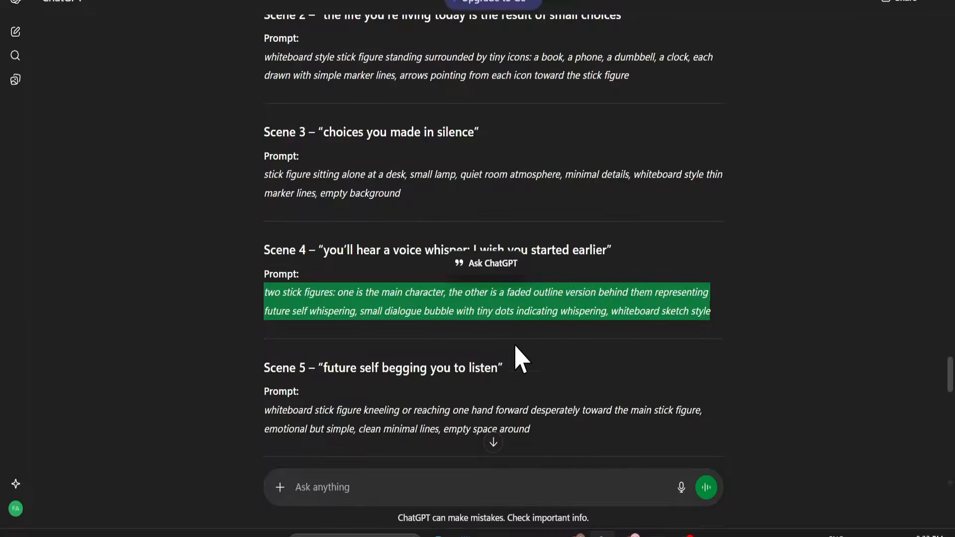
left_click(662, 534)
left_click_drag(304, 341, 216, 331)
type("two stick figures: one is the main character, the other is a faded outline version behind them representing future self whispering, small dialogue bubble with tiny dots indicating whispering, whiteboard sketch style")
left_click(770, 468)
Copy the Scene 5 prompt about the figure kneeling or reaching forward from ChatGPT and generate its images in Whisk.
left_click(602, 534)
left_click_drag(531, 354, 267, 336)
left_click(630, 534)
left_click_drag(642, 341, 224, 331)
type("whiteboard stick figure kneeling or reaching one hand forward desperately toward the main stick figure, emotional but simple, clean minimal lines, empty space around")
left_click(770, 468)
Copy the prompt for three side-by-side stick figures showing transformation from ChatGPT and generate its images in Whisk.
left_click(602, 534)
scroll(552, 348, "down", 3)
left_click_drag(553, 318, 266, 304)
left_click(631, 534)
left_click_drag(462, 367, 221, 328)
type("three side-by-side stick figures showing transformation: first slouched, second standing normal, third standing tall with a small sparkle near head, whiteboard doodle style")
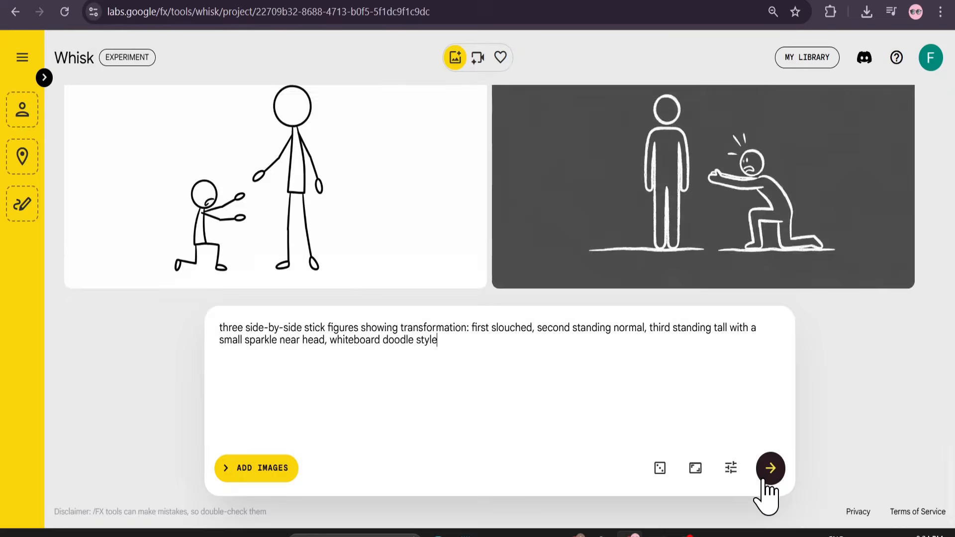
left_click(771, 470)
Copy the next scene's image prompt from ChatGPT and paste it into Whisk as the new prompt.
left_click(603, 534)
scroll(527, 388, "down", 3)
left_click_drag(588, 284, 265, 265)
left_click(631, 534)
type("split frame: left side shows stick figure attempting something and failing with a small \"X\"; right side shows stick figure sitting still with head down, no action; whiteboard simple outline")
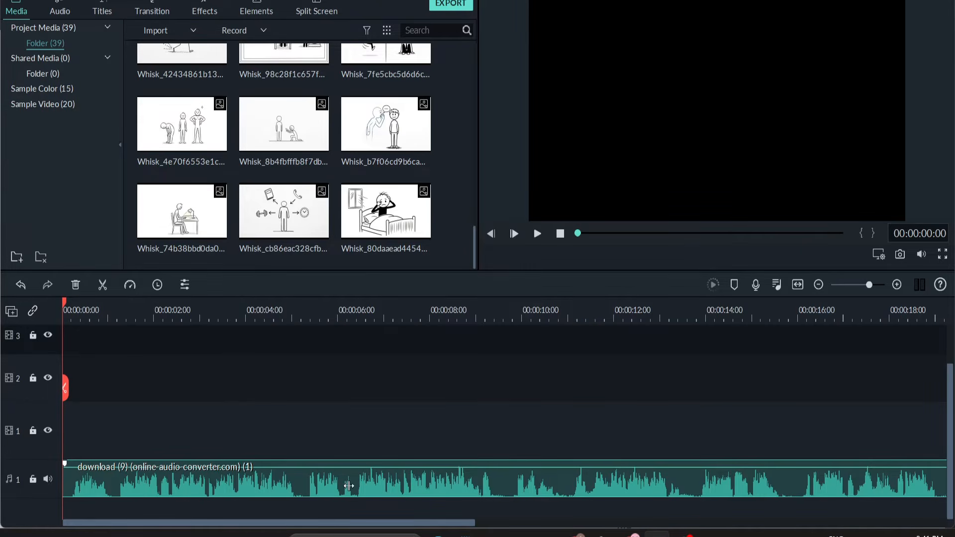
Play the opening of the voiceover on the Filmora timeline and return the playhead to the start.
scroll(451, 376, "up", 2)
scroll(455, 401, "down", 2)
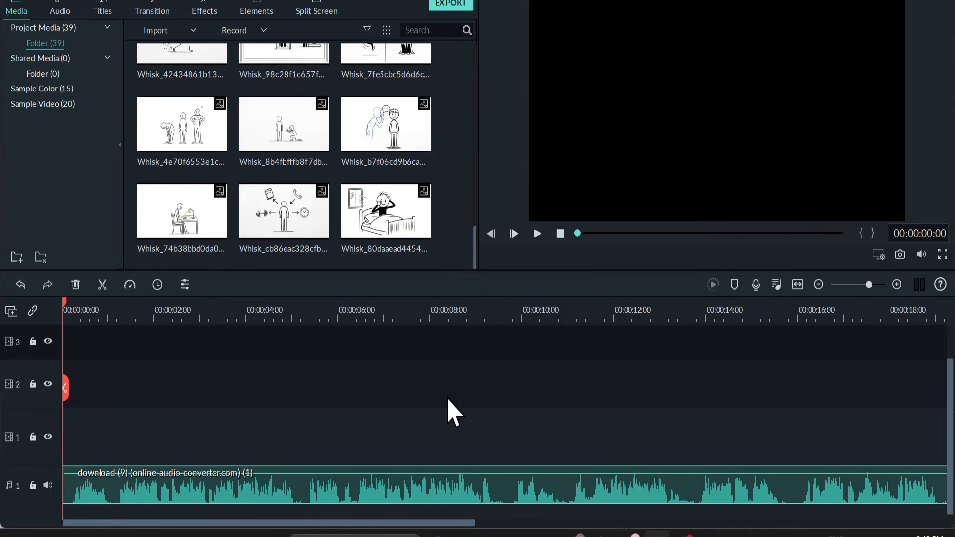
scroll(457, 409, "down", 1)
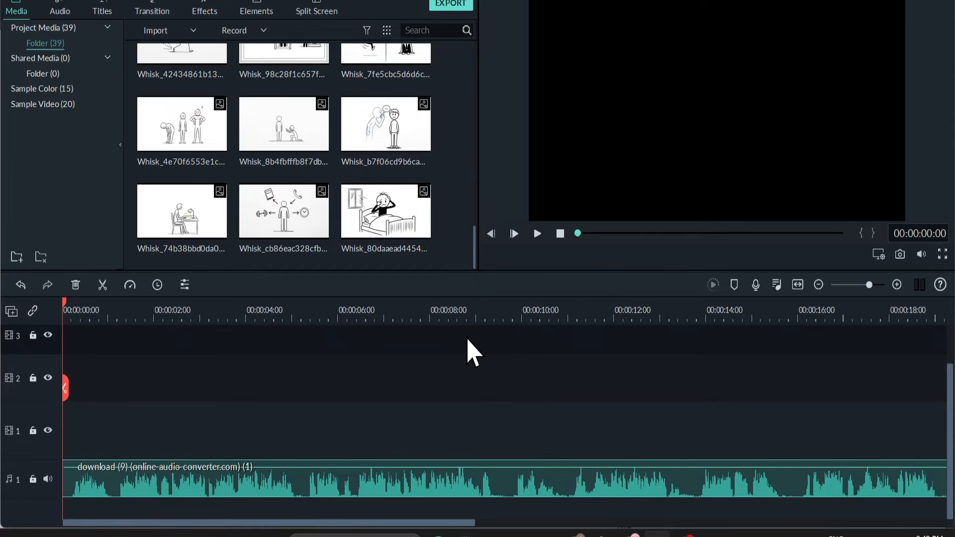
left_click(538, 233)
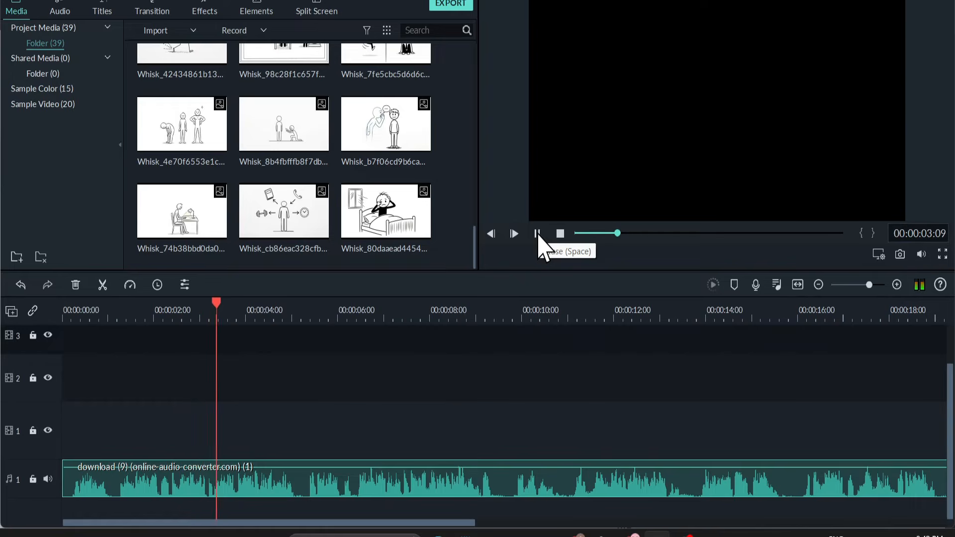
left_click(538, 235)
left_click_drag(246, 308, 62, 338)
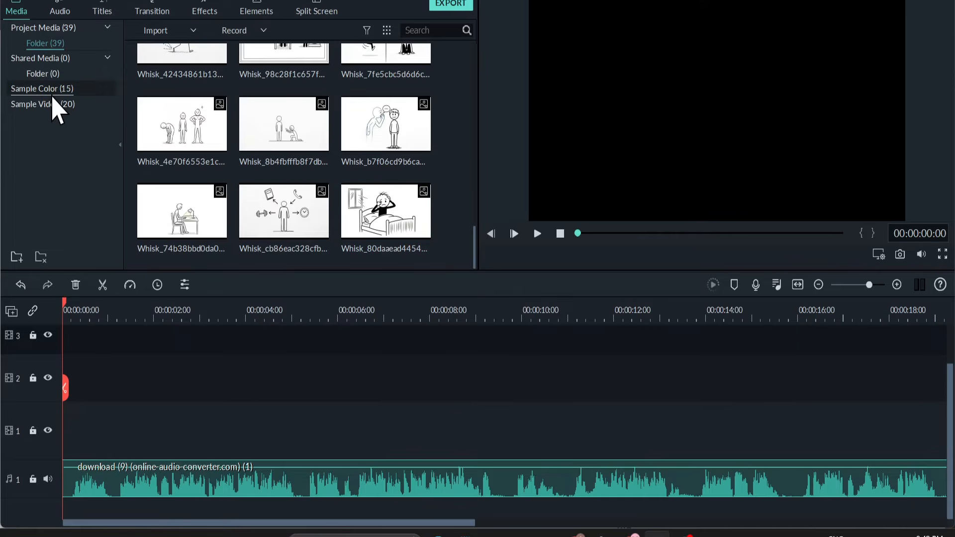
Add the White sample color to video track 1 and extend it to the end of the voiceover.
left_click(53, 93)
scroll(199, 199, "down", 3)
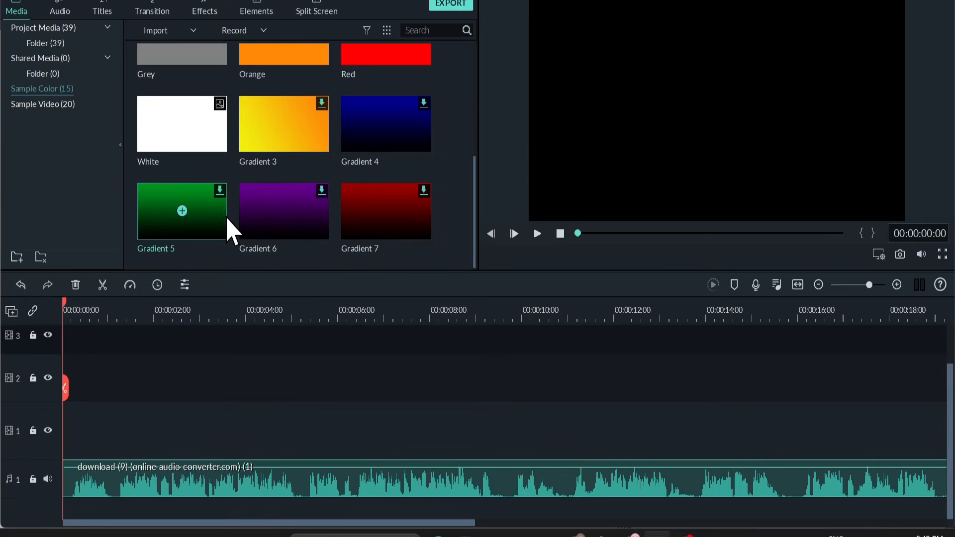
left_click_drag(201, 140, 204, 430)
left_click_drag(293, 440, 746, 430)
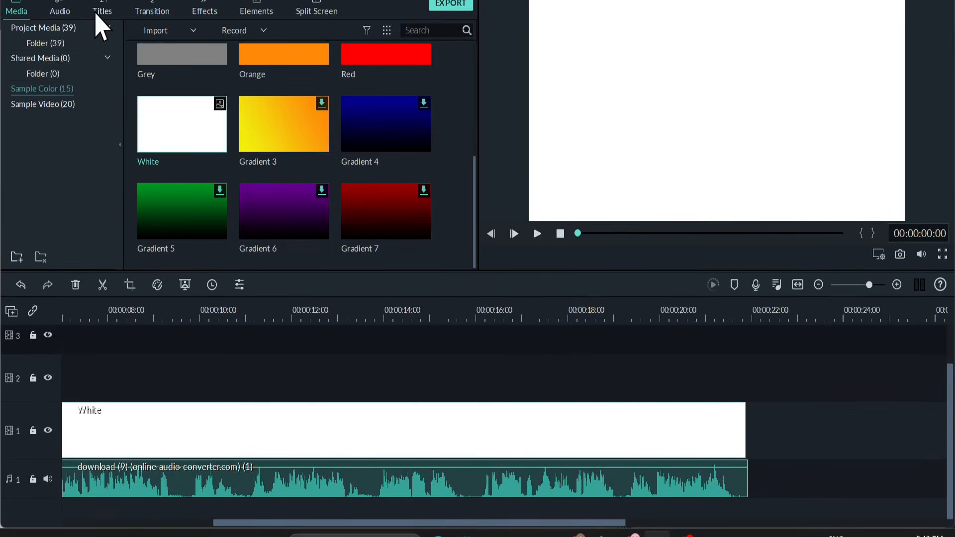
Place the project image of the figure waking up in bed at the start of video track 2.
left_click(48, 29)
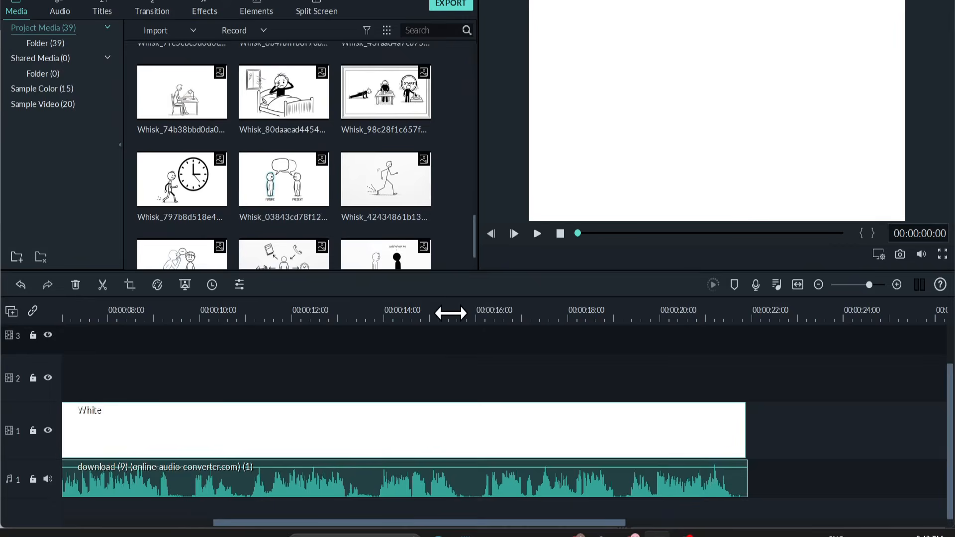
mouse_move(291, 120)
left_mouse_down()
mouse_move(314, 153)
mouse_move(301, 122)
left_mouse_up()
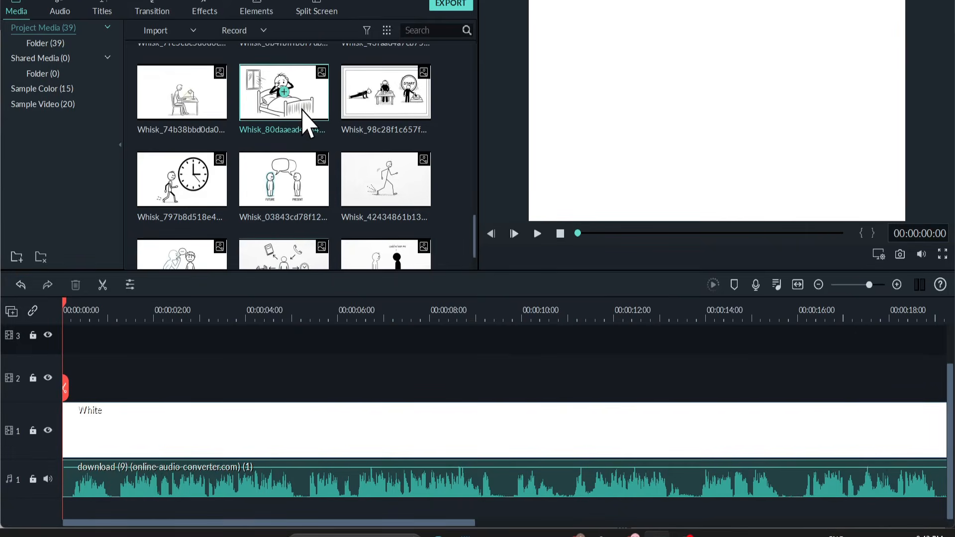
left_click_drag(142, 329, 141, 376)
Play the narration, shorten the bed image to about 3.6 seconds, and place the figure-with-icons image directly after it on track 2.
left_click(538, 233)
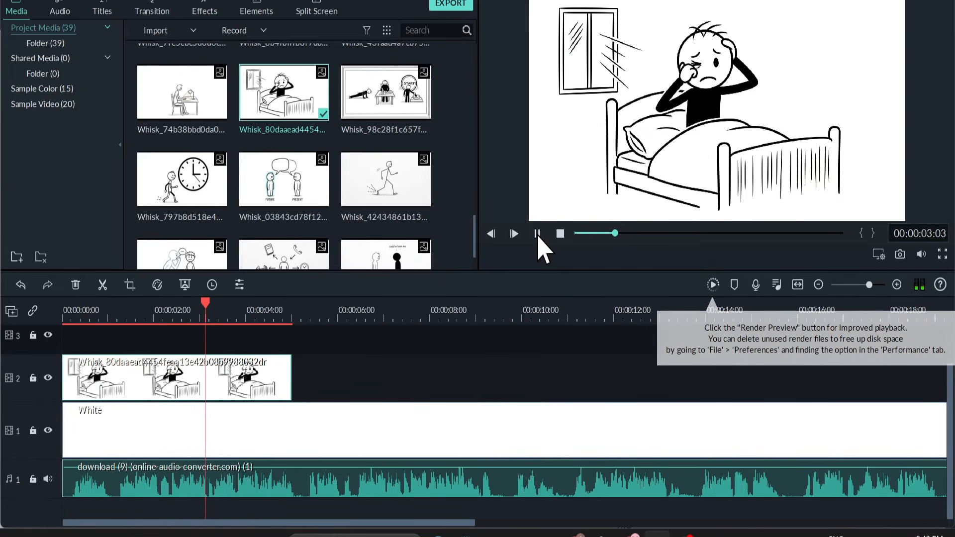
left_click(537, 233)
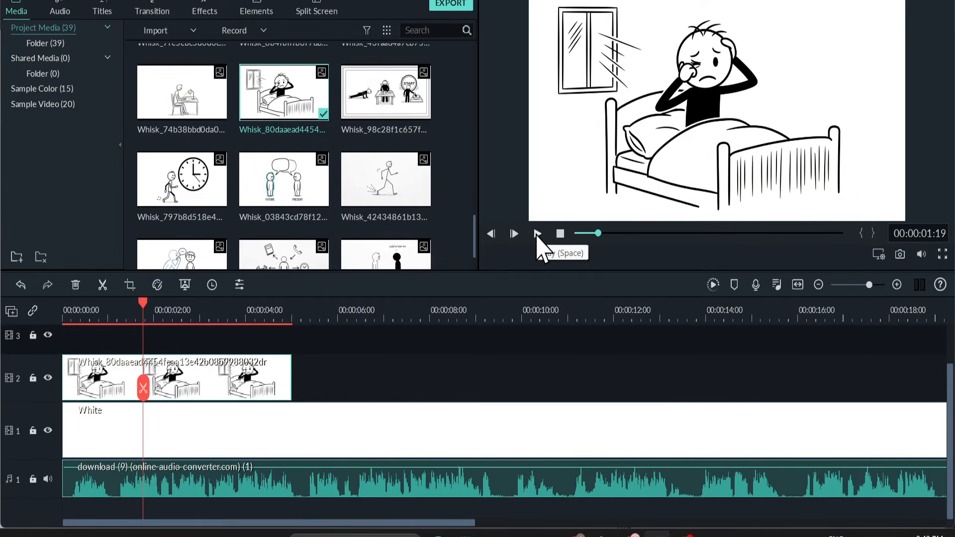
left_click(537, 233)
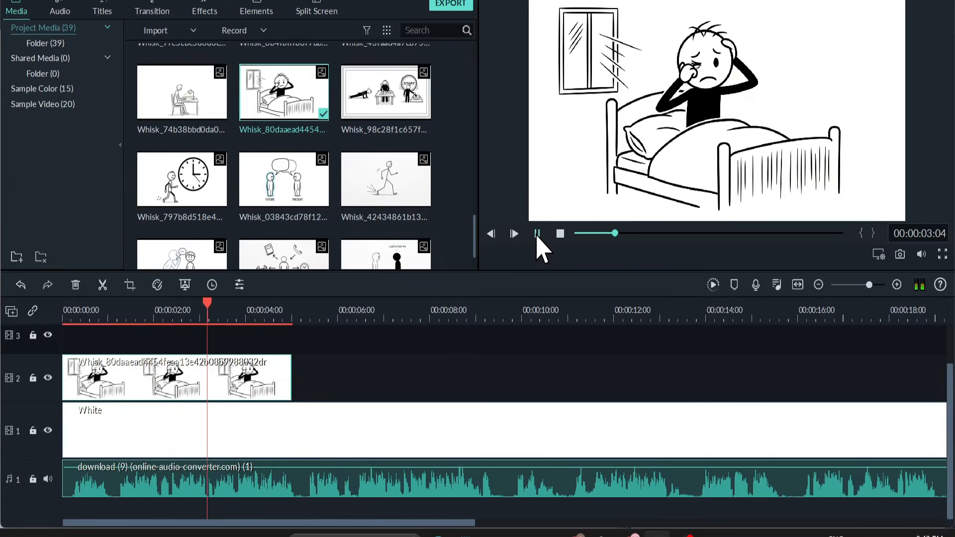
scroll(324, 238, "down", 2)
left_click(324, 238)
left_click_drag(324, 237, 228, 371)
left_click(213, 317)
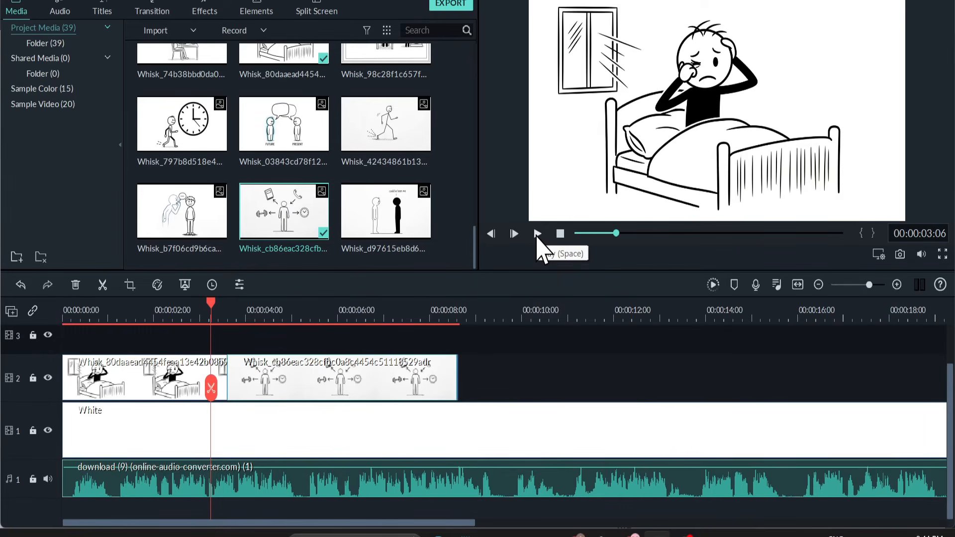
Play back the change from the bed image to the figure-with-icons image against the narration.
left_click(537, 235)
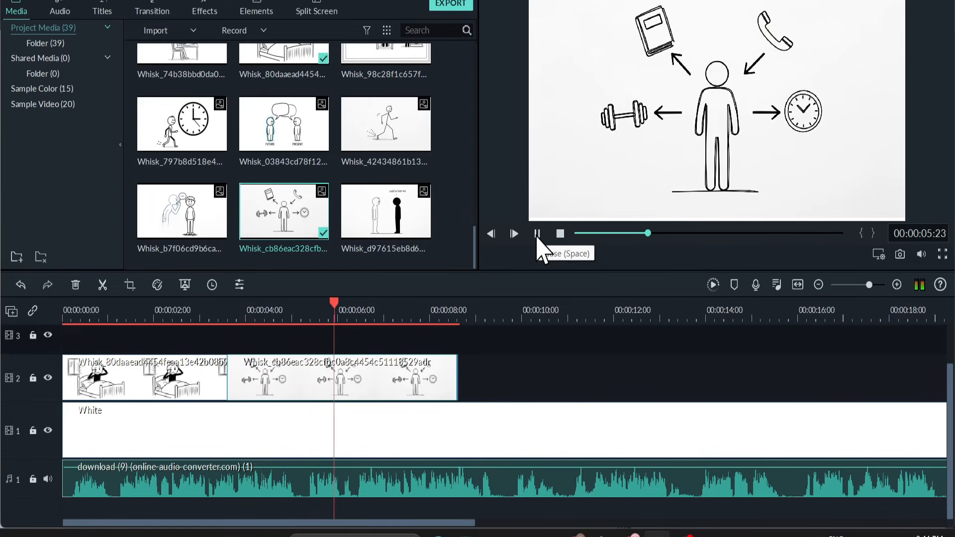
left_click(537, 234)
left_click(537, 234)
left_click(537, 234)
left_click(185, 313)
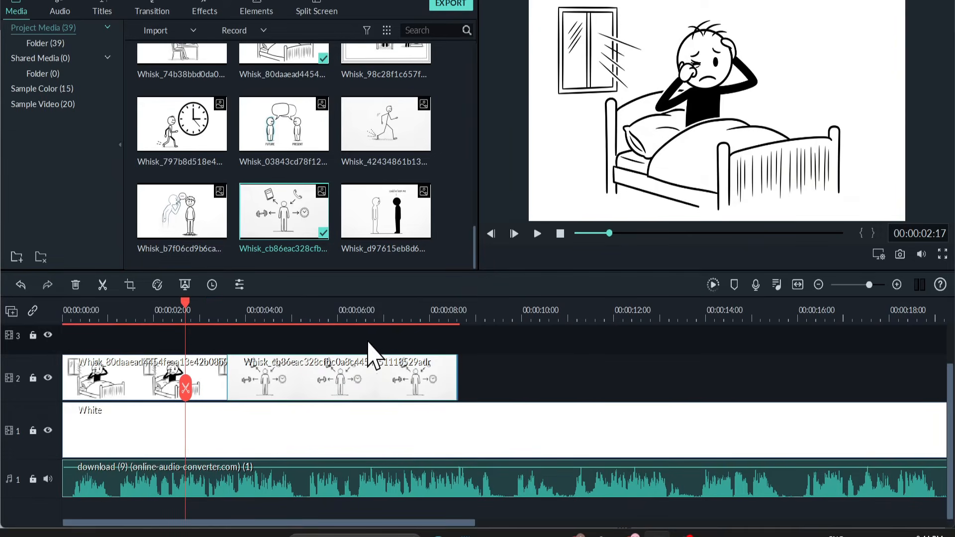
Add an Erase transition between the bed image and the figure-with-icons image on track 2.
left_click(153, 11)
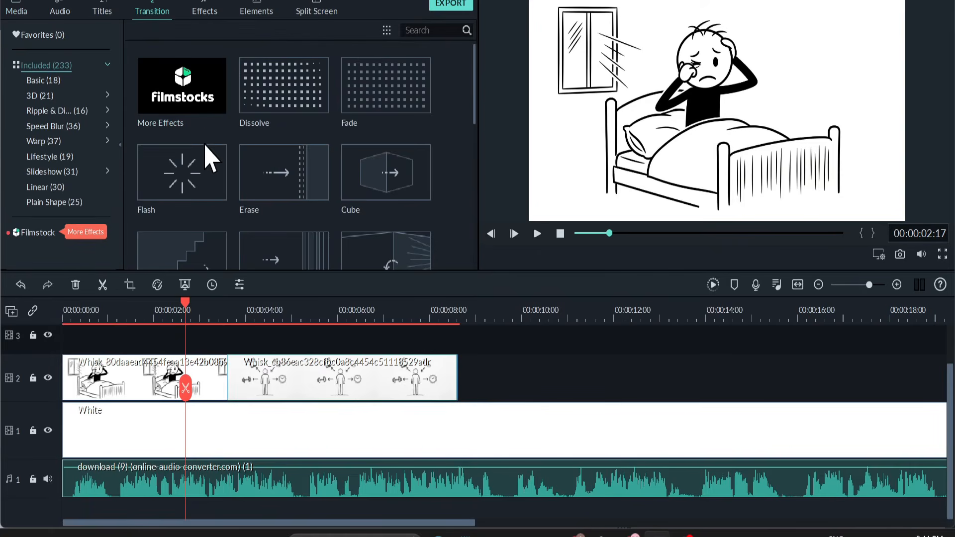
mouse_move(276, 196)
left_mouse_down()
mouse_move(281, 221)
mouse_move(226, 377)
mouse_move(180, 373)
mouse_move(214, 391)
mouse_move(212, 381)
left_mouse_up()
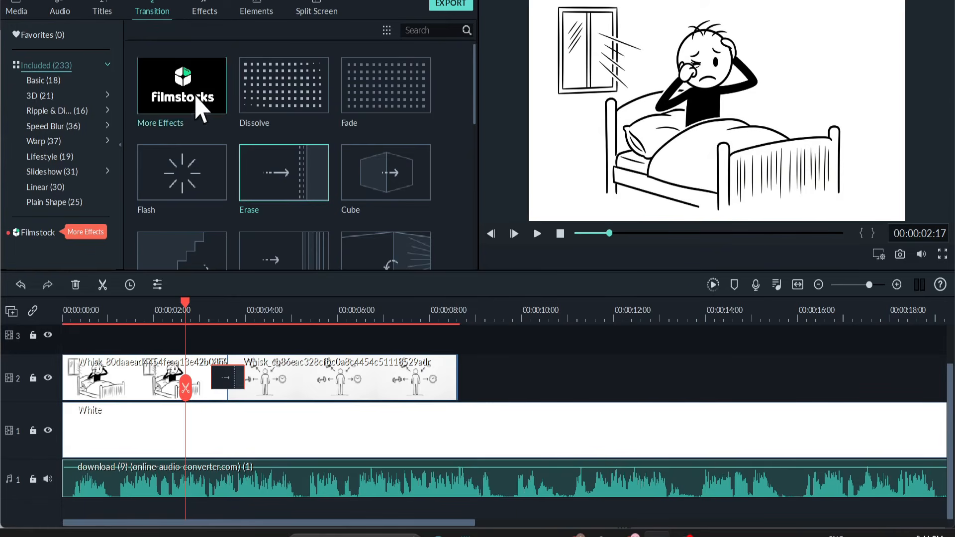
Add a Default Title near the start of video track 3, above the bed image.
scroll(306, 328, "up", 1)
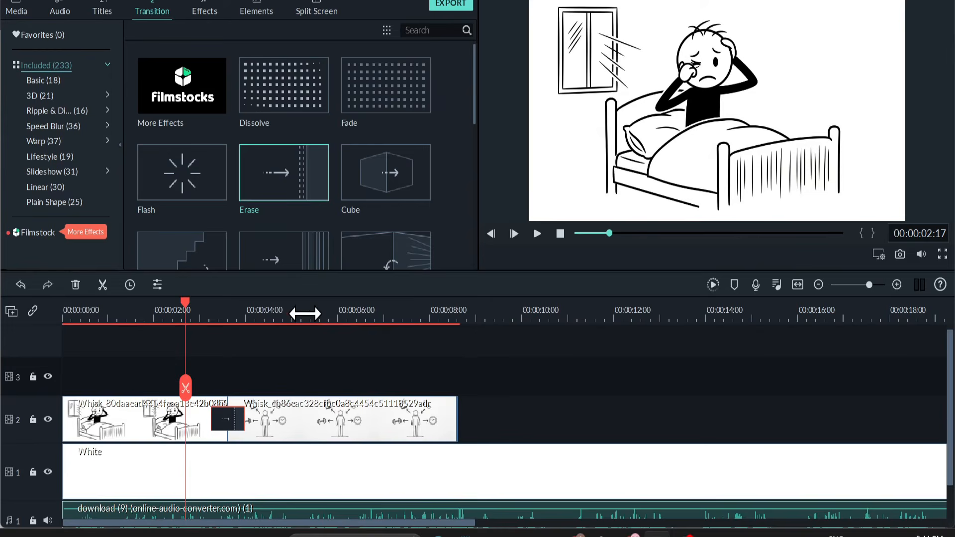
left_click(102, 11)
left_click(44, 110)
left_click_drag(182, 87, 70, 383)
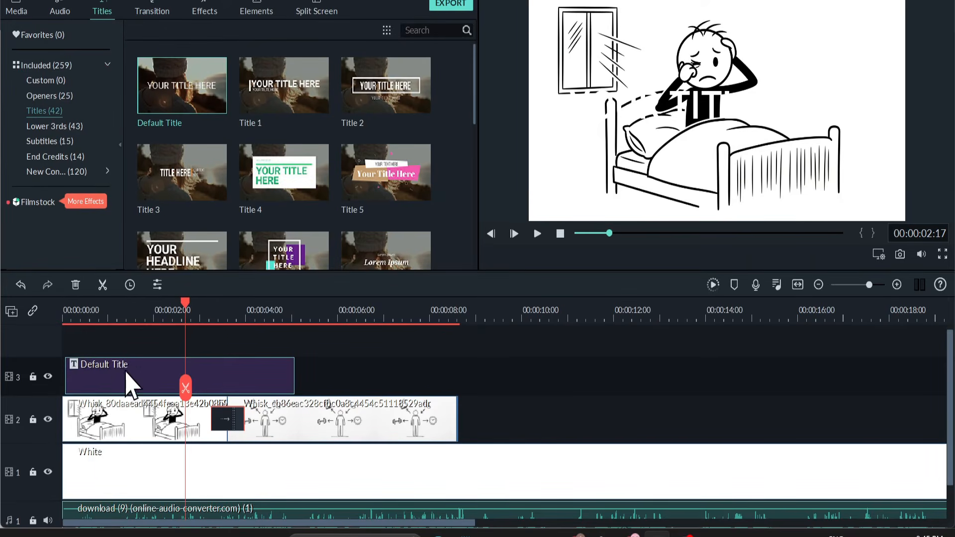
Copy the opening narration line from the script and use it as the first title's text: "One day... you're going to wake up and realize".
double_click(167, 367)
left_click(517, 532)
left_click_drag(609, 198, 407, 199)
key("ctrl+c")
key("alt+Tab")
left_click(405, 127)
key("ctrl+a")
key("ctrl+v")
left_click(310, 92)
key("Return")
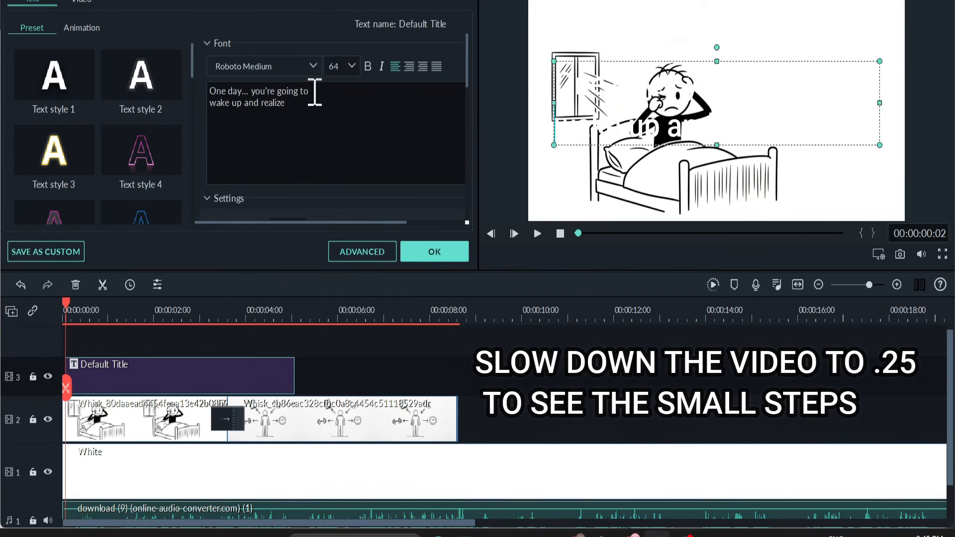
Set the first title's text color to black and place the text in the empty area beside the figure's head.
scroll(319, 149, "down", 2)
left_click(301, 143)
double_click(149, 422)
double_click(394, 143)
double_click(855, 49)
left_click_drag(856, 48, 854, 63)
Apply the Type Writer animation to the first title and shorten its clip to about 3.1 seconds to match the narration.
left_click(82, 28)
double_click(55, 151)
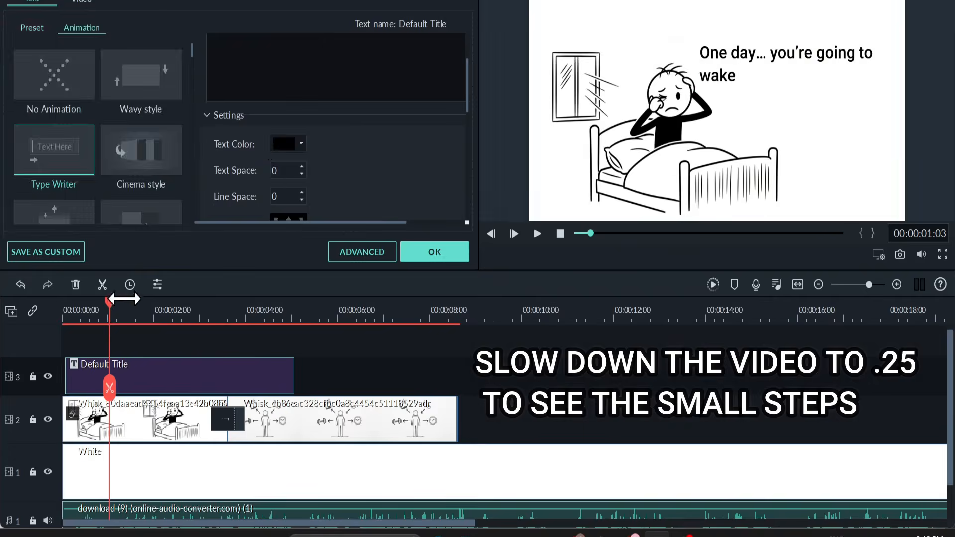
left_click(434, 251)
left_click(537, 234)
left_click_drag(294, 377, 207, 376)
Add a second Default Title on video track 3 above the figure-with-icons image, ending at about 8.3 seconds.
left_click(102, 11)
left_click_drag(182, 85, 243, 377)
left_click_drag(470, 377, 445, 377)
Copy the next script line into the second title, keeping only "that the life you're living today is the".
double_click(294, 376)
left_click(517, 532)
left_click_drag(638, 227, 409, 212)
key("ctrl+c")
key("ctrl+v")
key("Return")
left_click_drag(313, 115, 232, 105)
key("BackSpace")
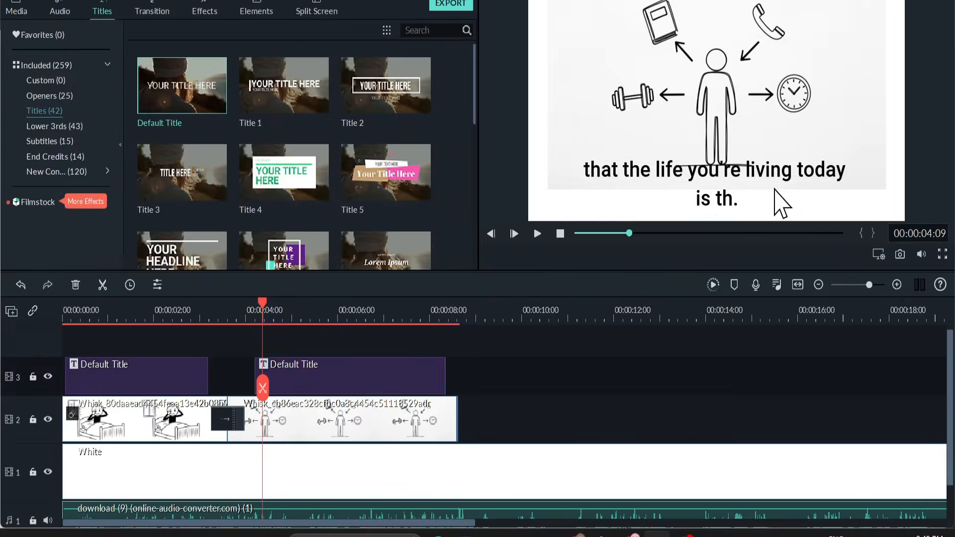
Play the narration over the figure-with-icons image and trim the second title to end at about 5.5 seconds.
left_click(537, 234)
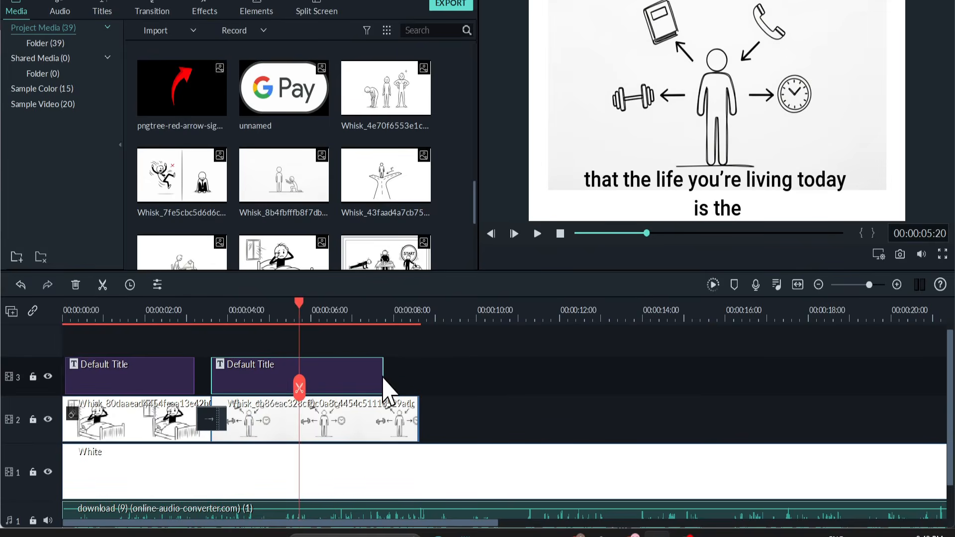
left_click(319, 312)
left_click_drag(318, 312, 288, 312)
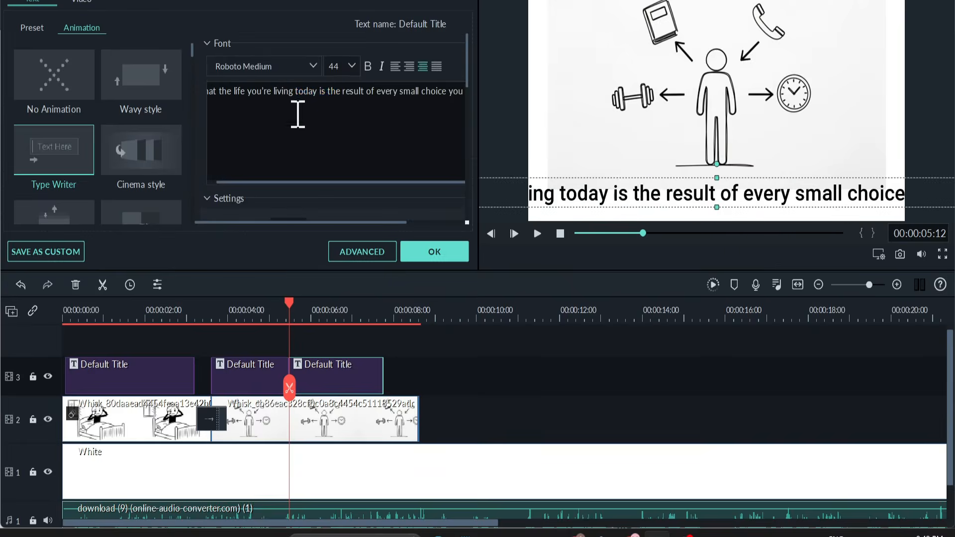
Add the words "made in silence." to the title text and play the sequence back.
type("made in silence.")
left_click(537, 233)
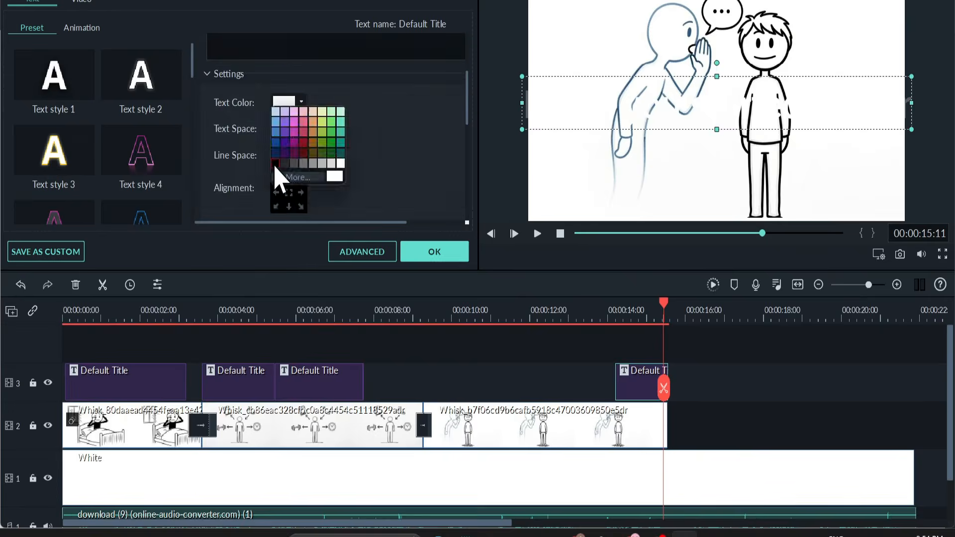
left_click(277, 177)
left_click_drag(617, 137, 833, 114)
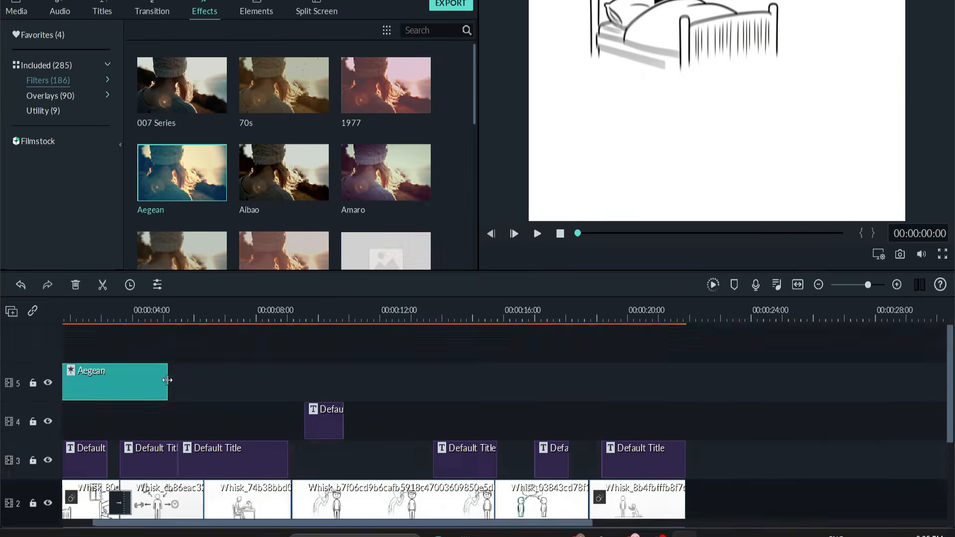
Stretch the Aegean filter on video track 5 across the whole sequence and play back the filtered video.
left_click_drag(167, 380, 741, 394)
left_click(538, 233)
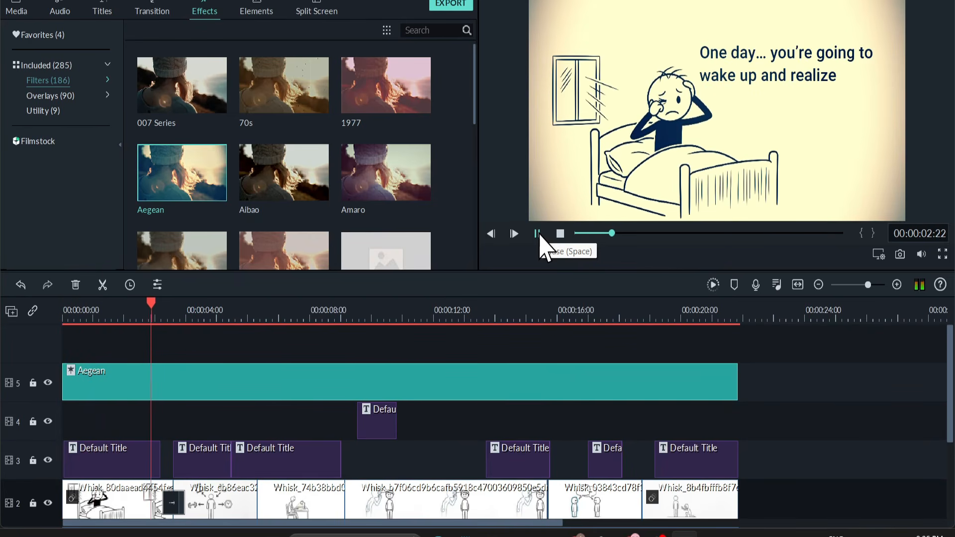
left_click(537, 234)
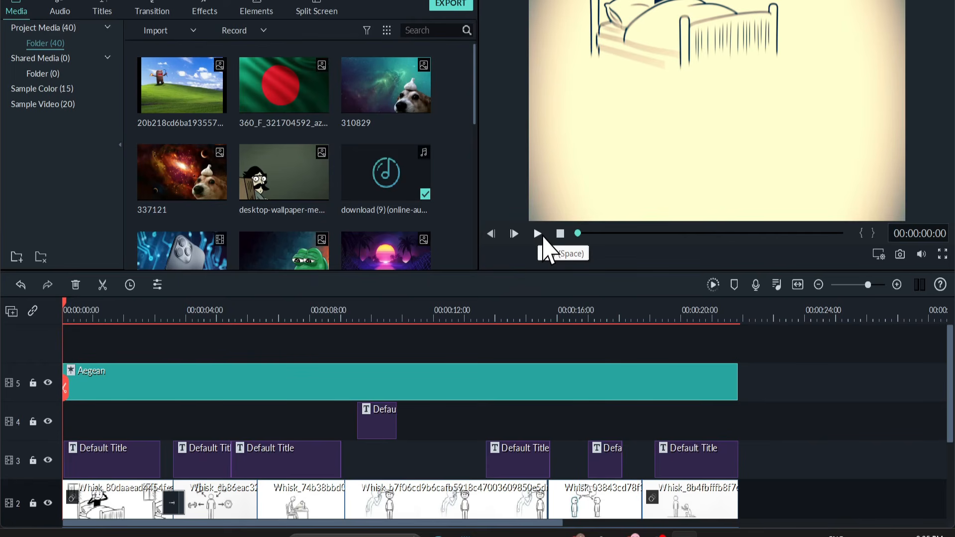
Look over the edited project, examining the narration track, the stacked titles and images, and the imported media.
scroll(427, 388, "down", 3)
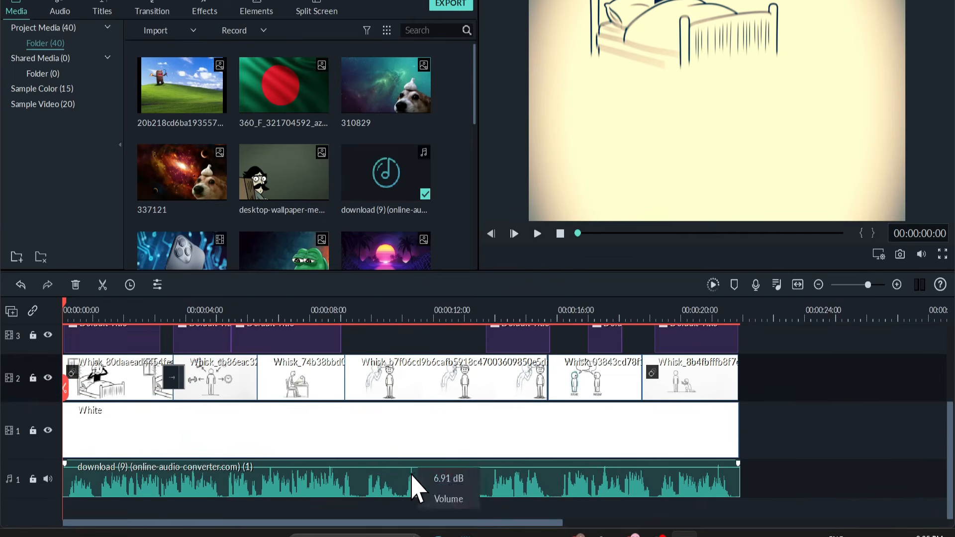
scroll(417, 487, "up", 3)
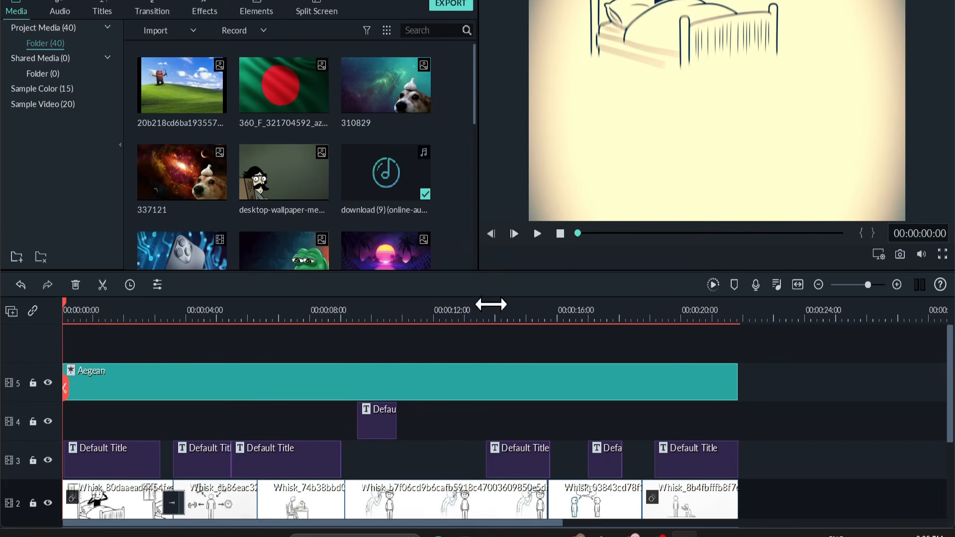
left_click(490, 304)
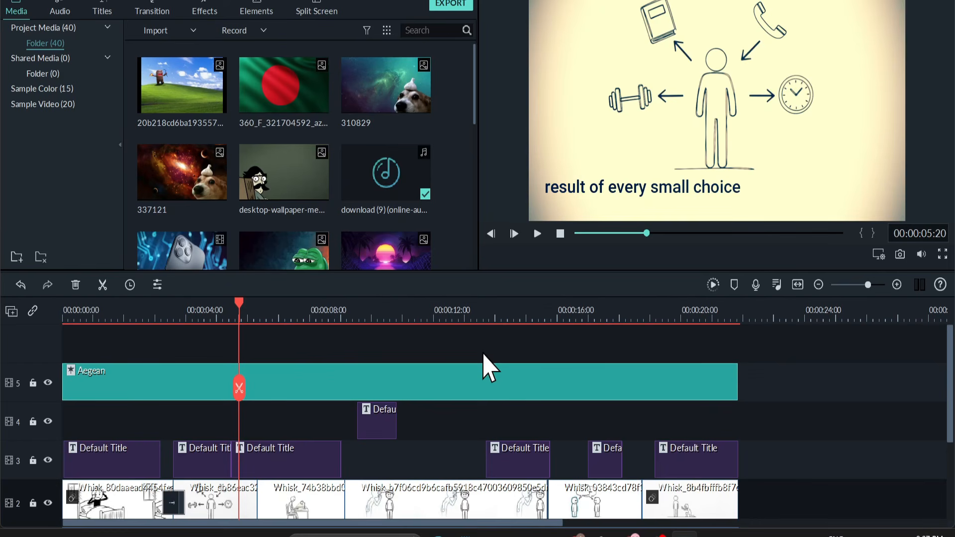
left_click_drag(240, 313, 22, 362)
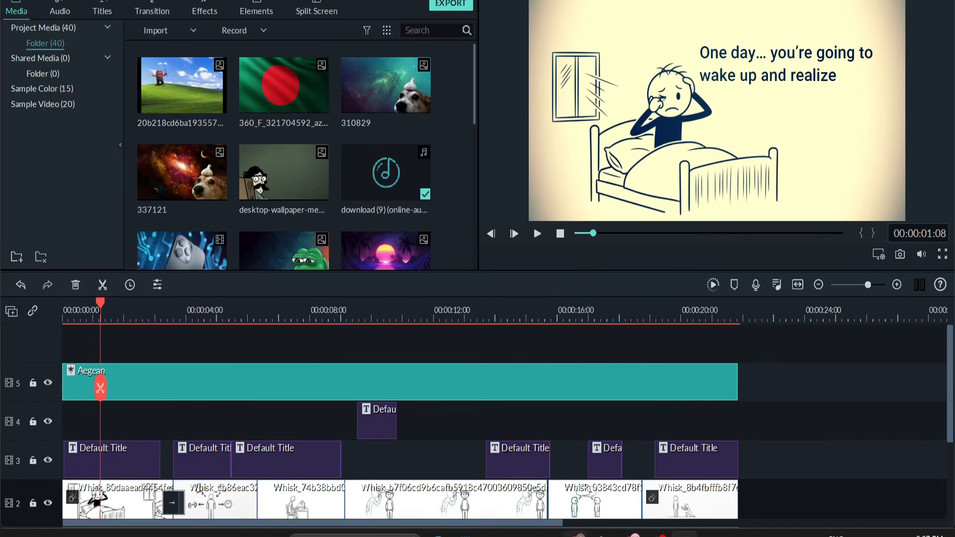
left_click(579, 536)
scroll(323, 214, "down", 15)
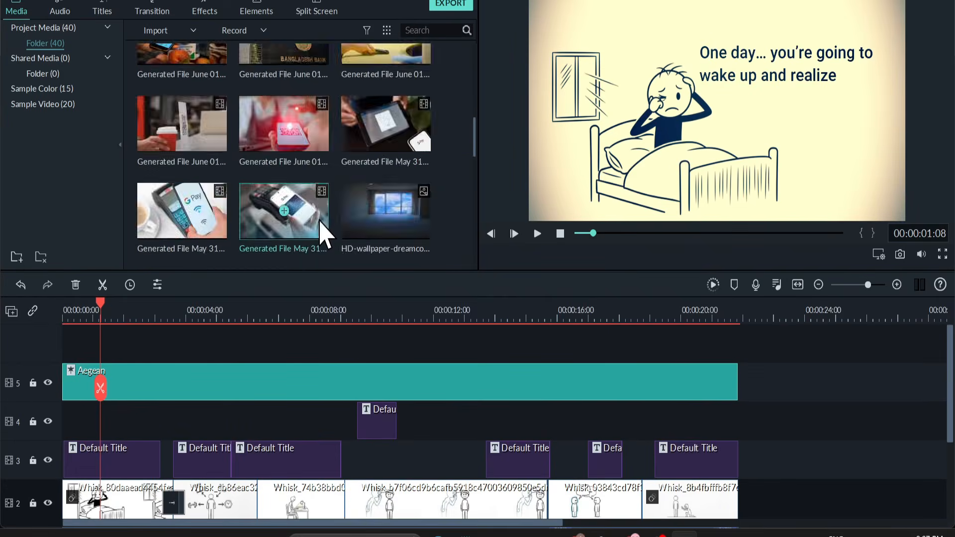